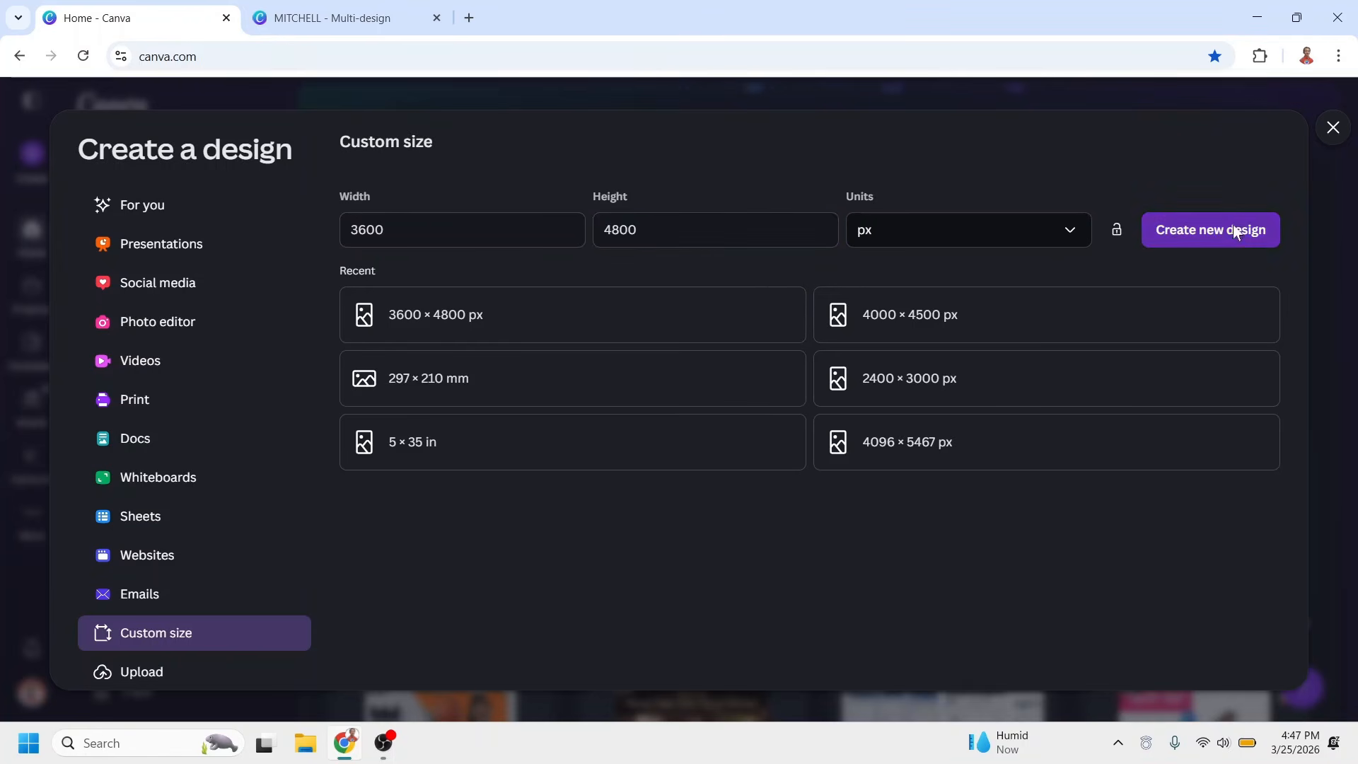
# Create a 3600 × 4800 px design and give the page background a 180° linear gradient
pyautogui.click(1235, 232)
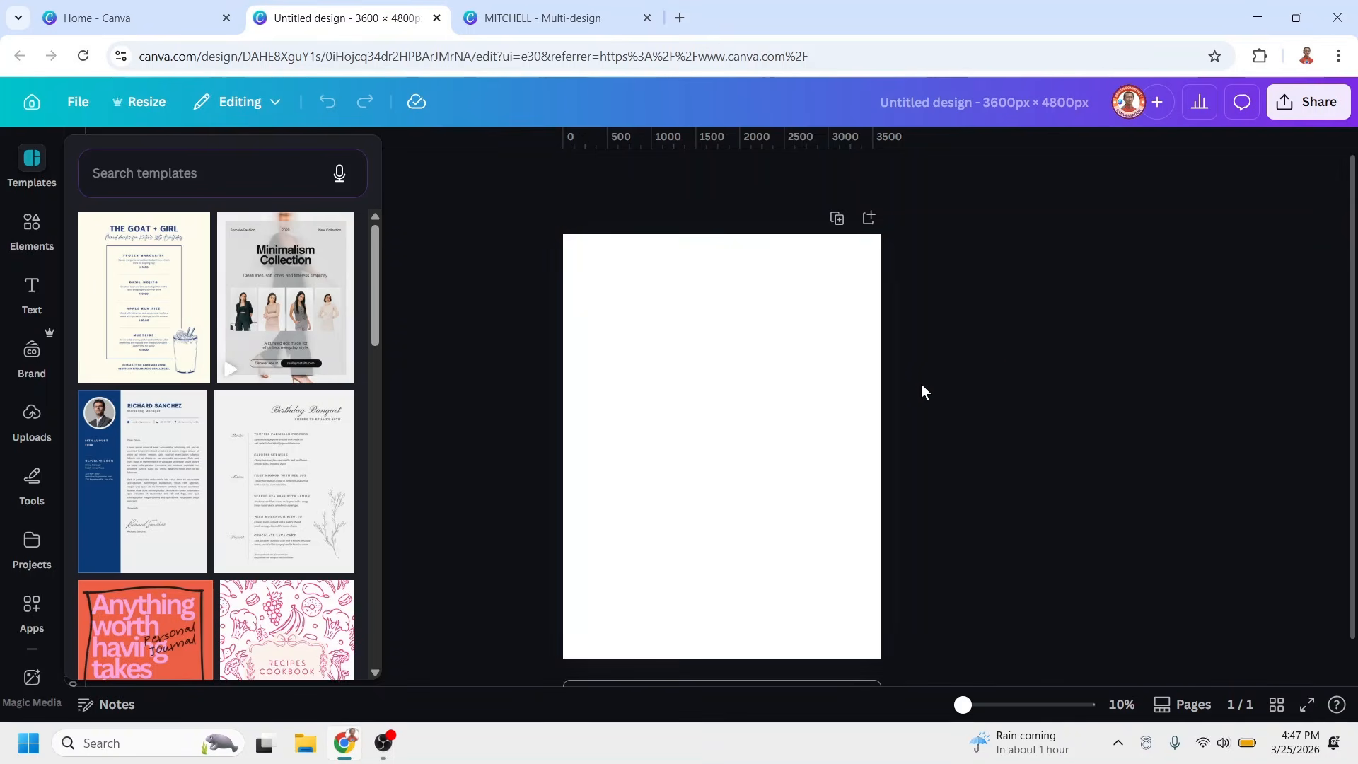
pyautogui.click(707, 353)
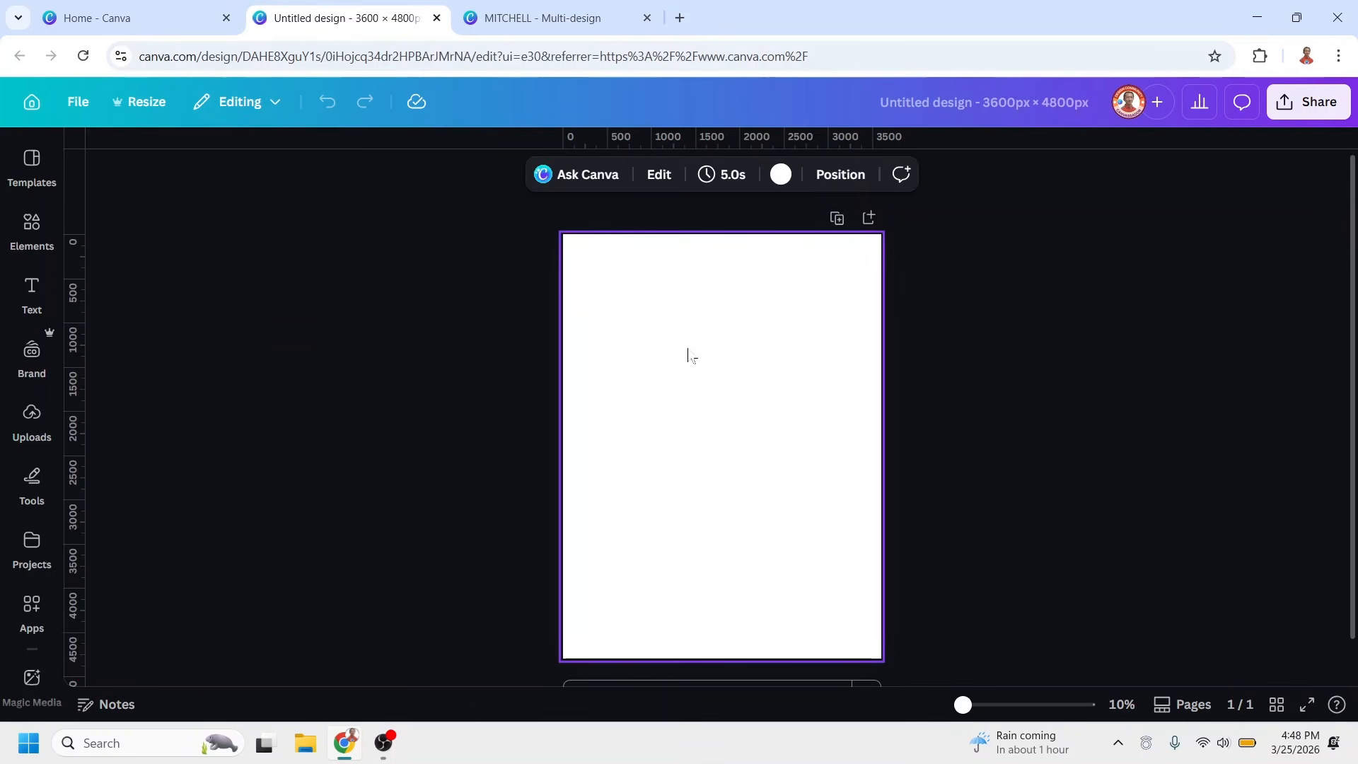
pyautogui.click(781, 174)
pyautogui.click(135, 290)
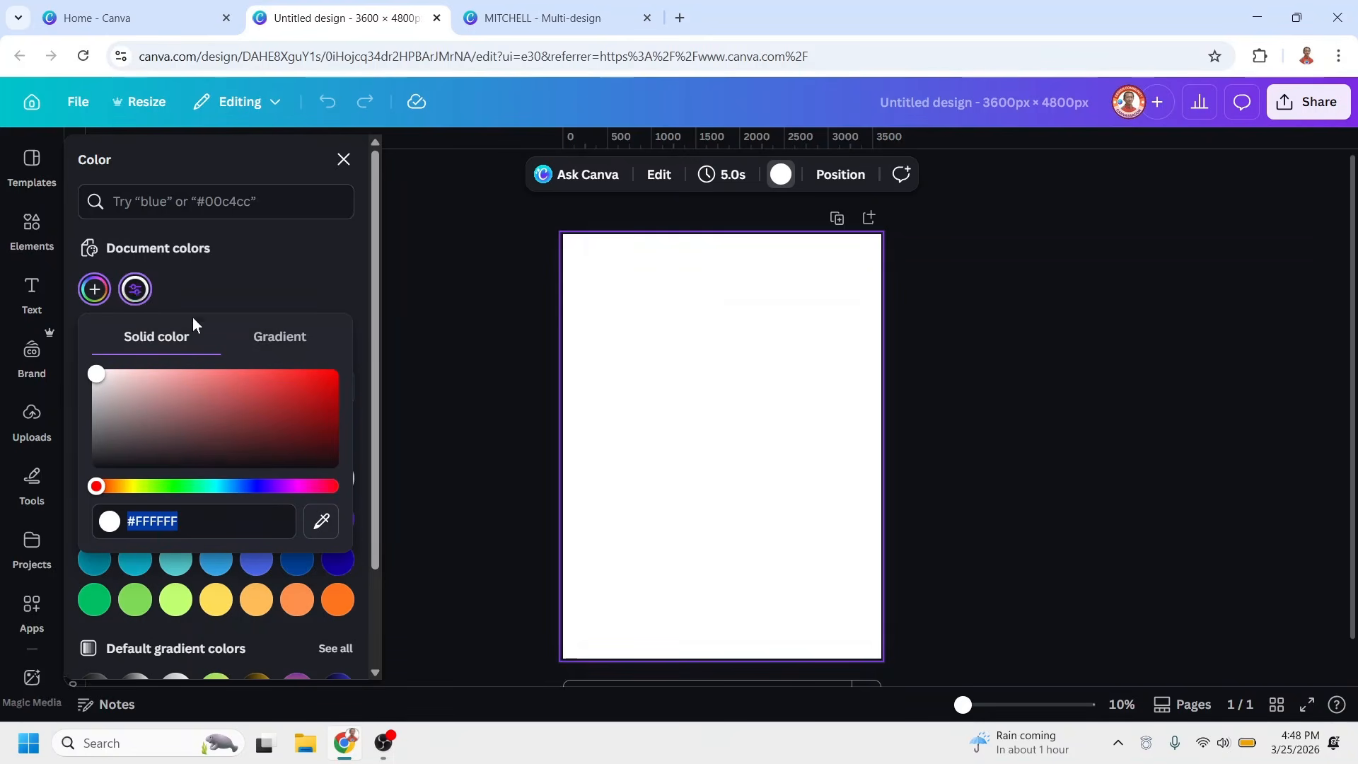
pyautogui.click(290, 345)
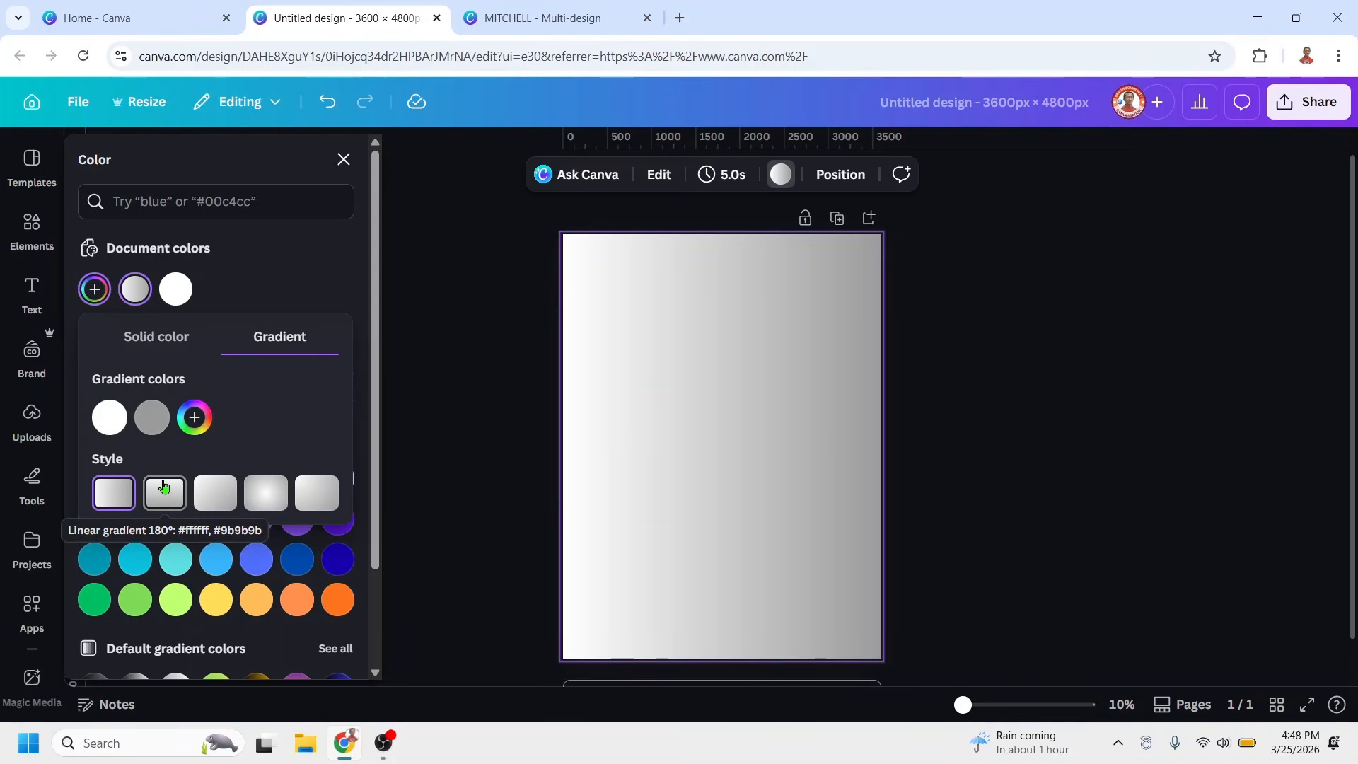
pyautogui.click(163, 487)
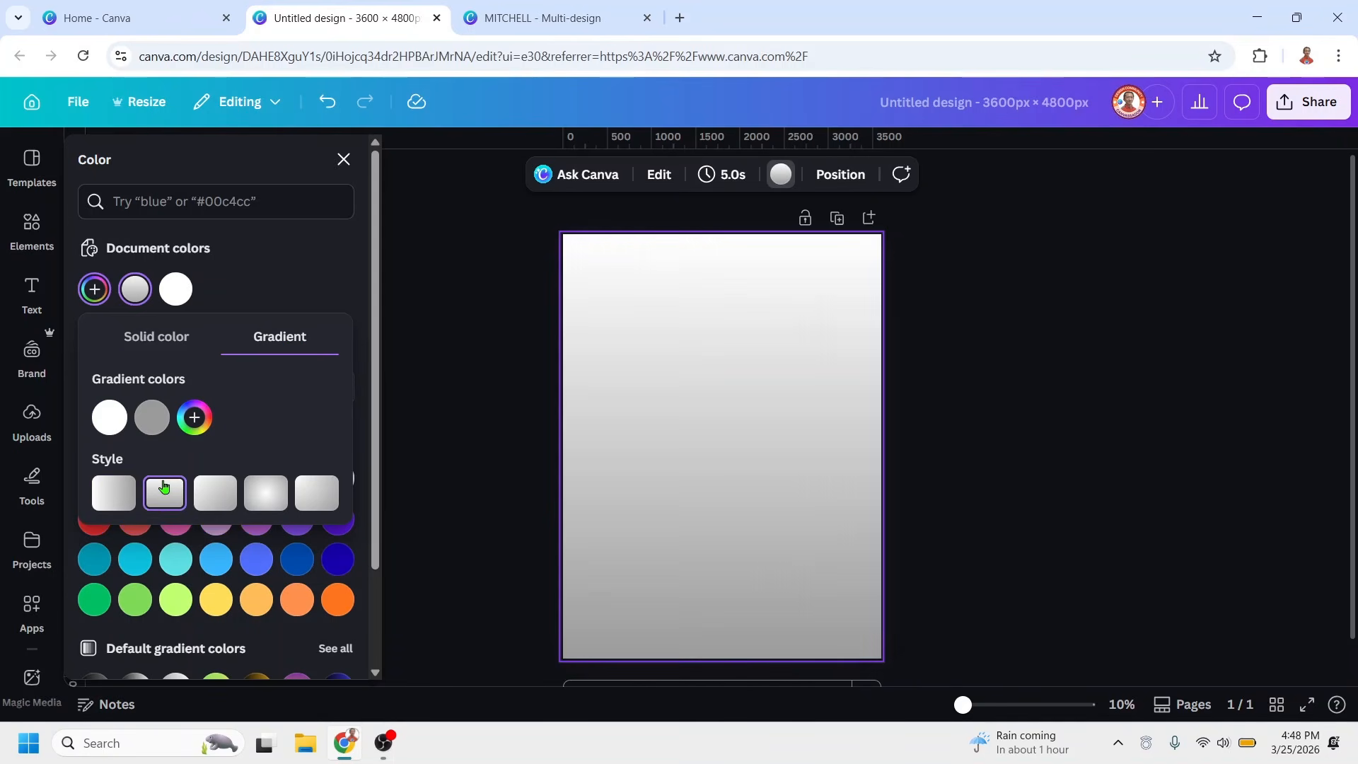
# Add a third color to the background gradient and set its first color to dark purple #230949
pyautogui.click(195, 419)
pyautogui.click(110, 419)
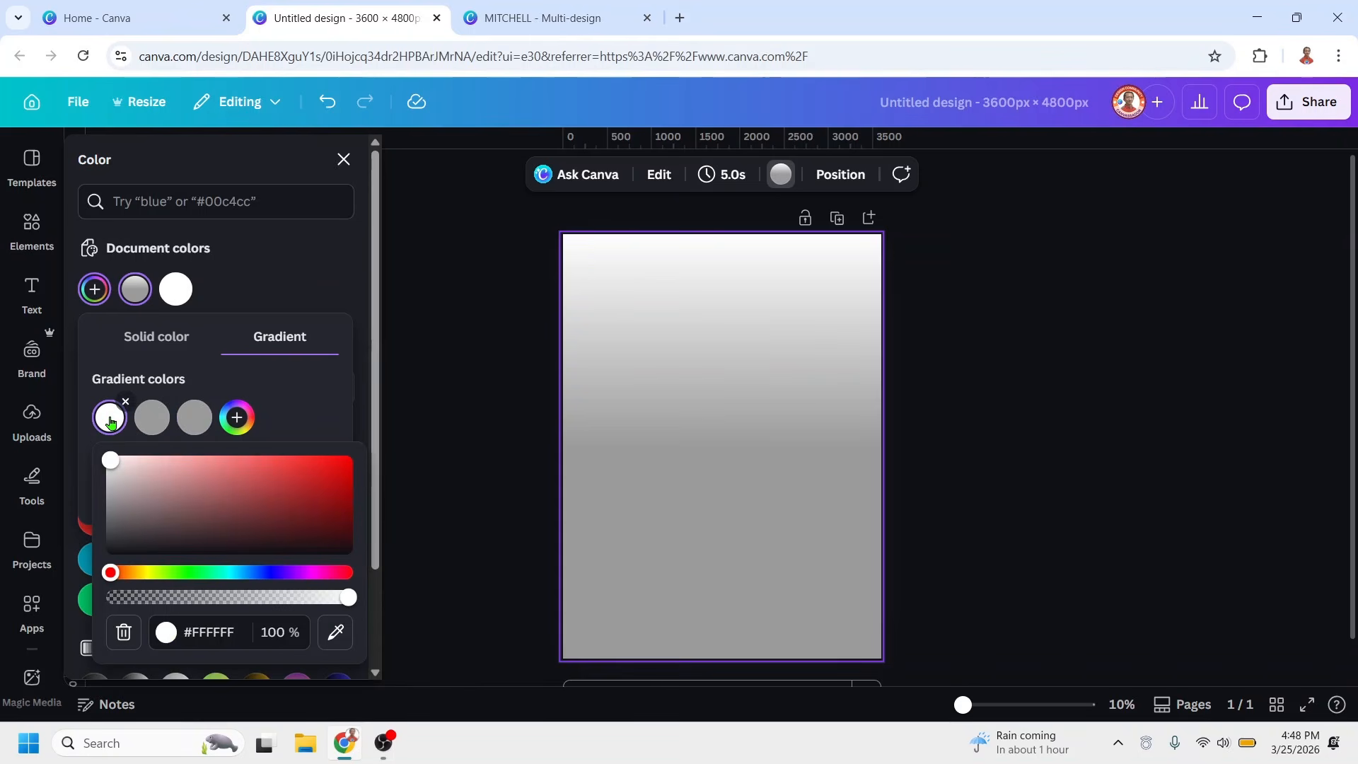
pyautogui.click(286, 573)
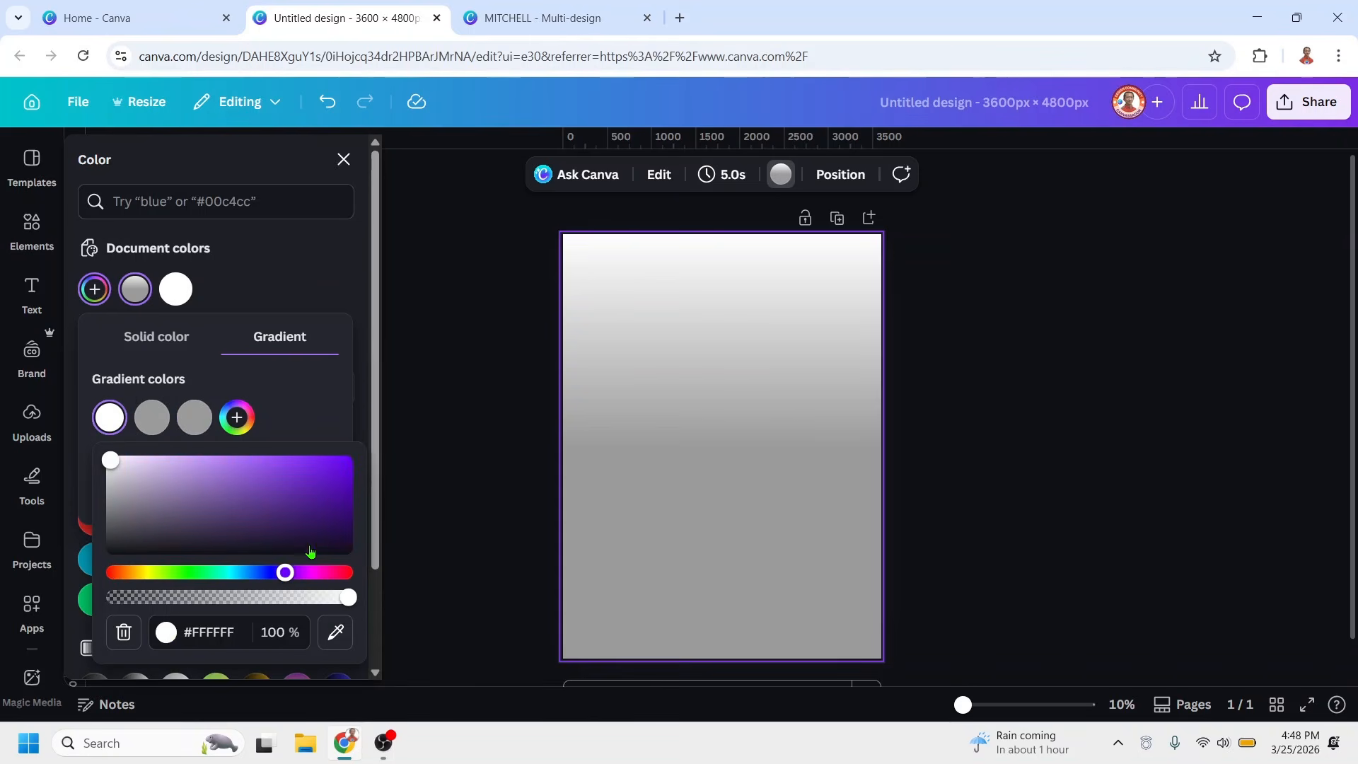
pyautogui.click(325, 500)
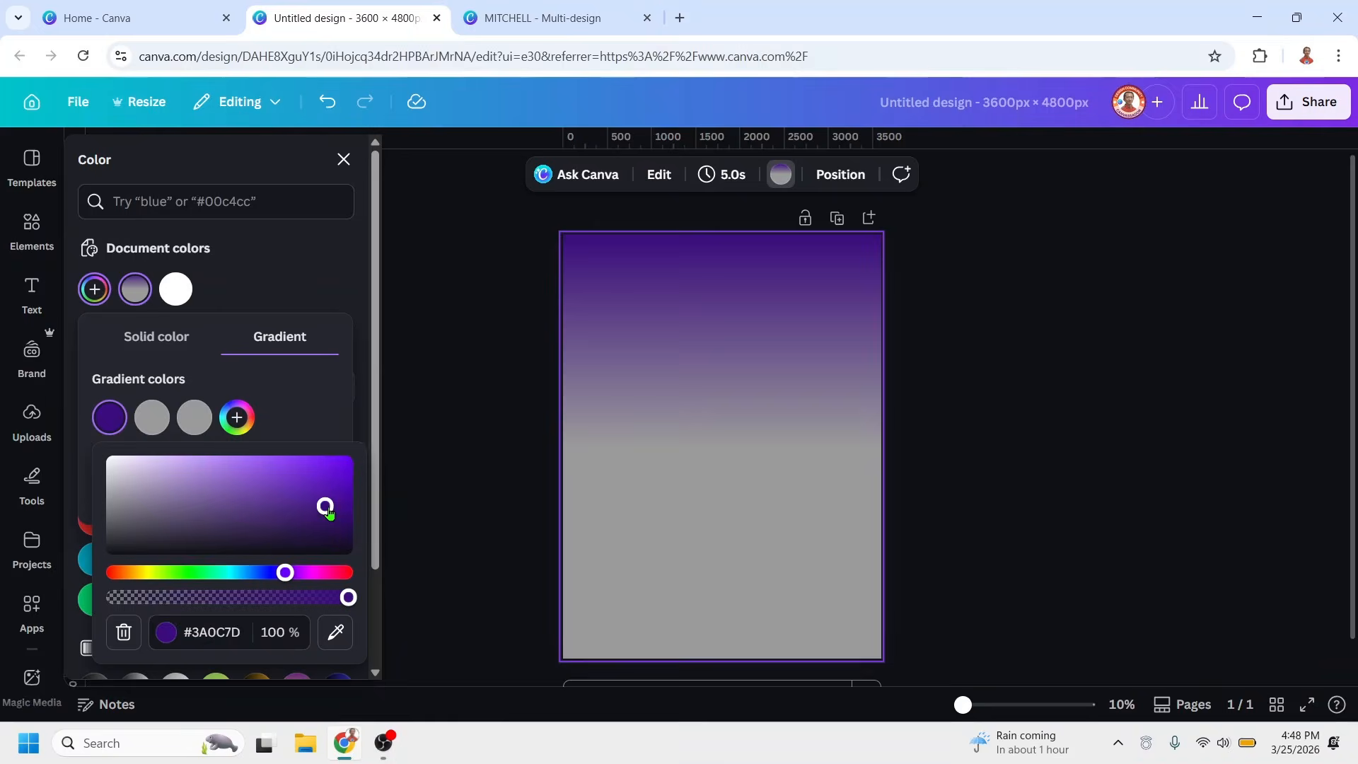
# Set the gradient's middle color to purple #5D118B and its last color to #230949, sampled from the first color
pyautogui.click(150, 422)
pyautogui.click(348, 578)
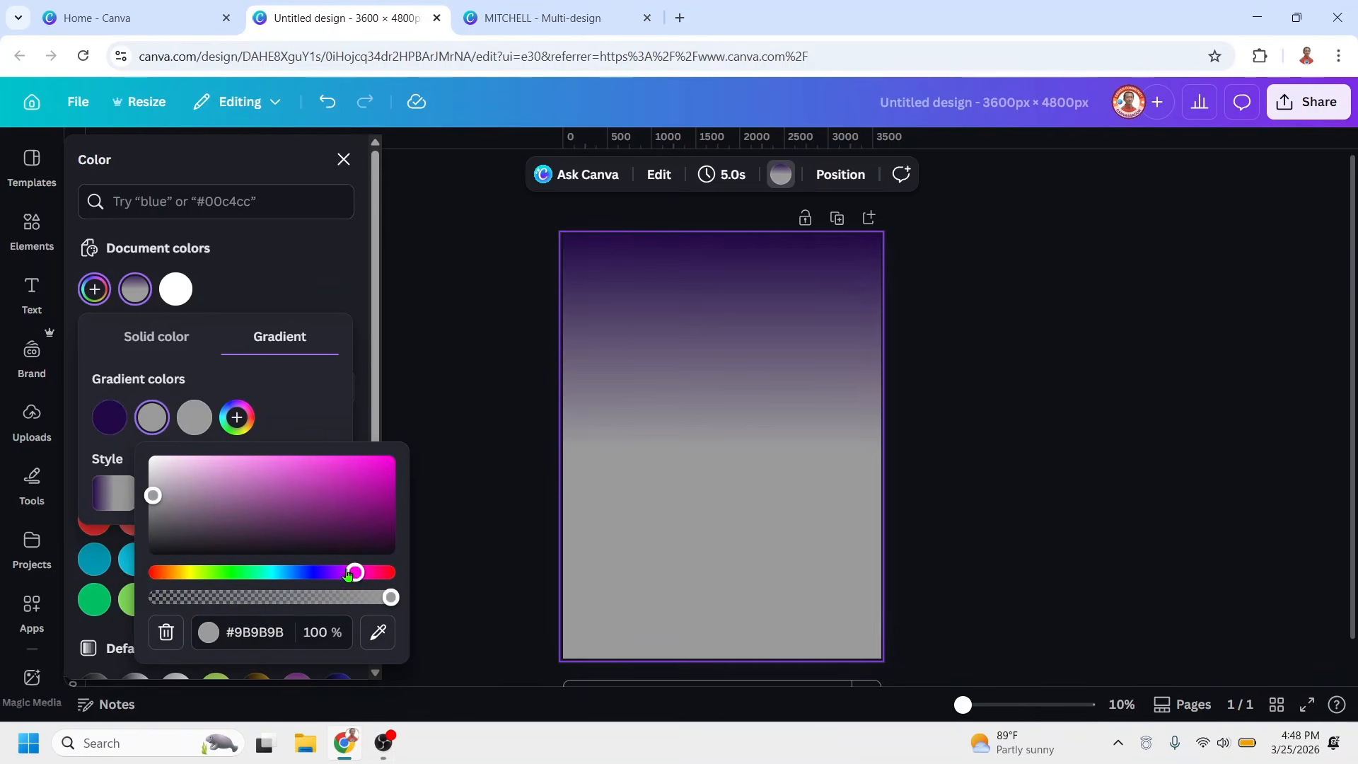
pyautogui.click(361, 502)
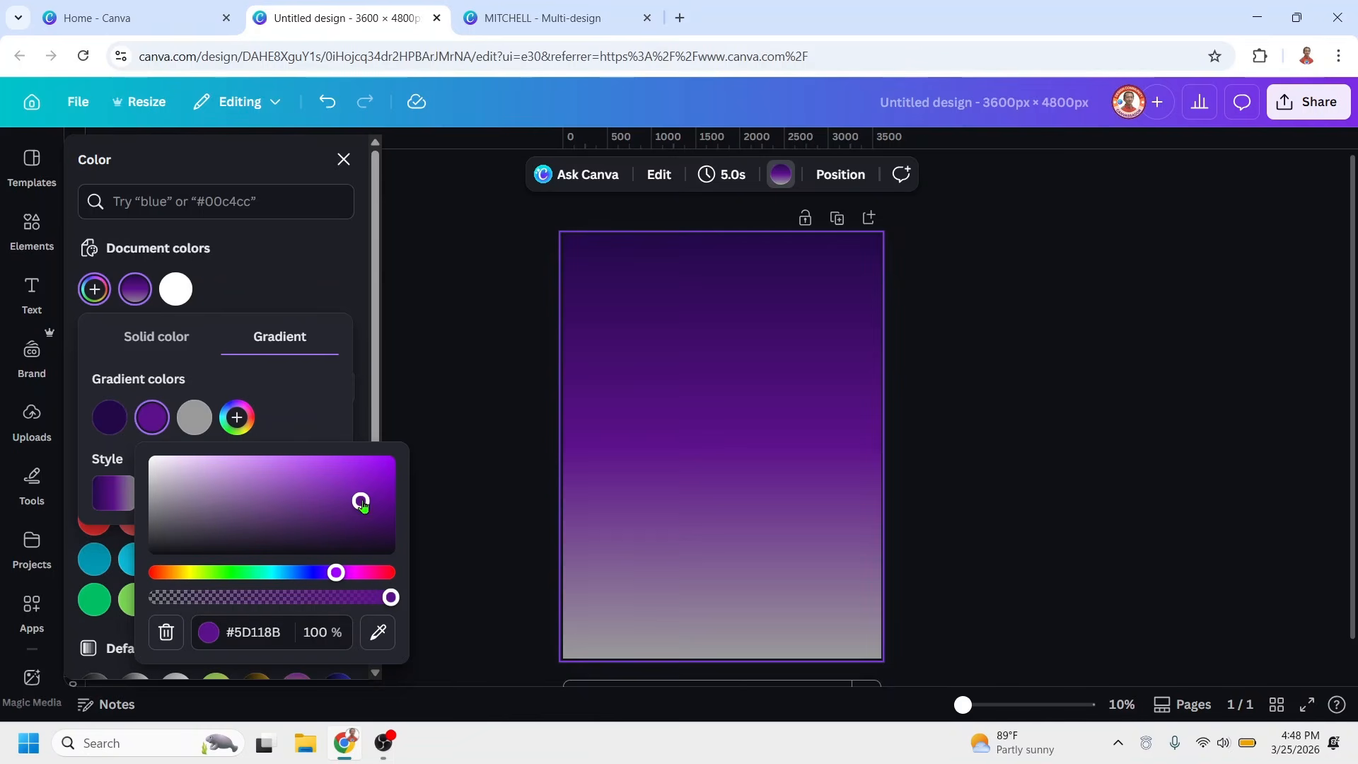
pyautogui.click(194, 419)
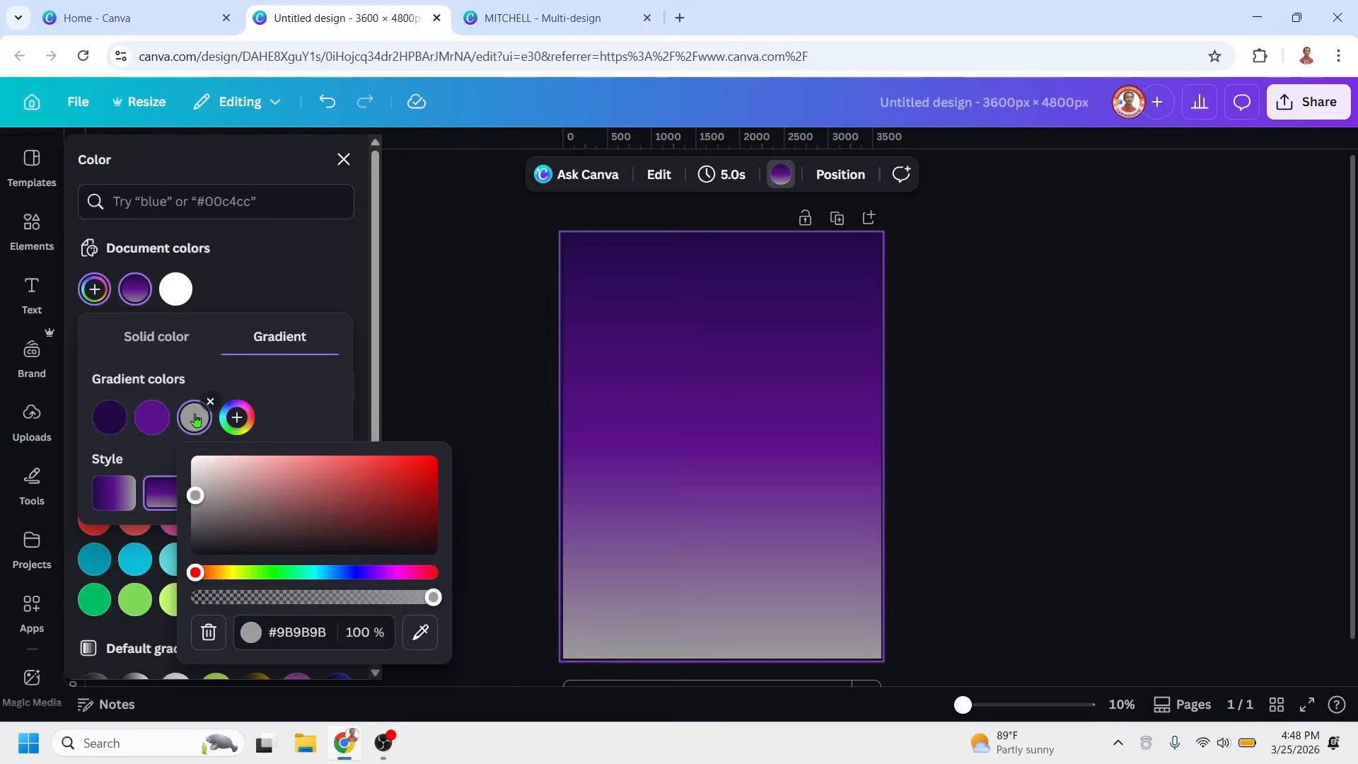
pyautogui.click(420, 632)
pyautogui.click(110, 417)
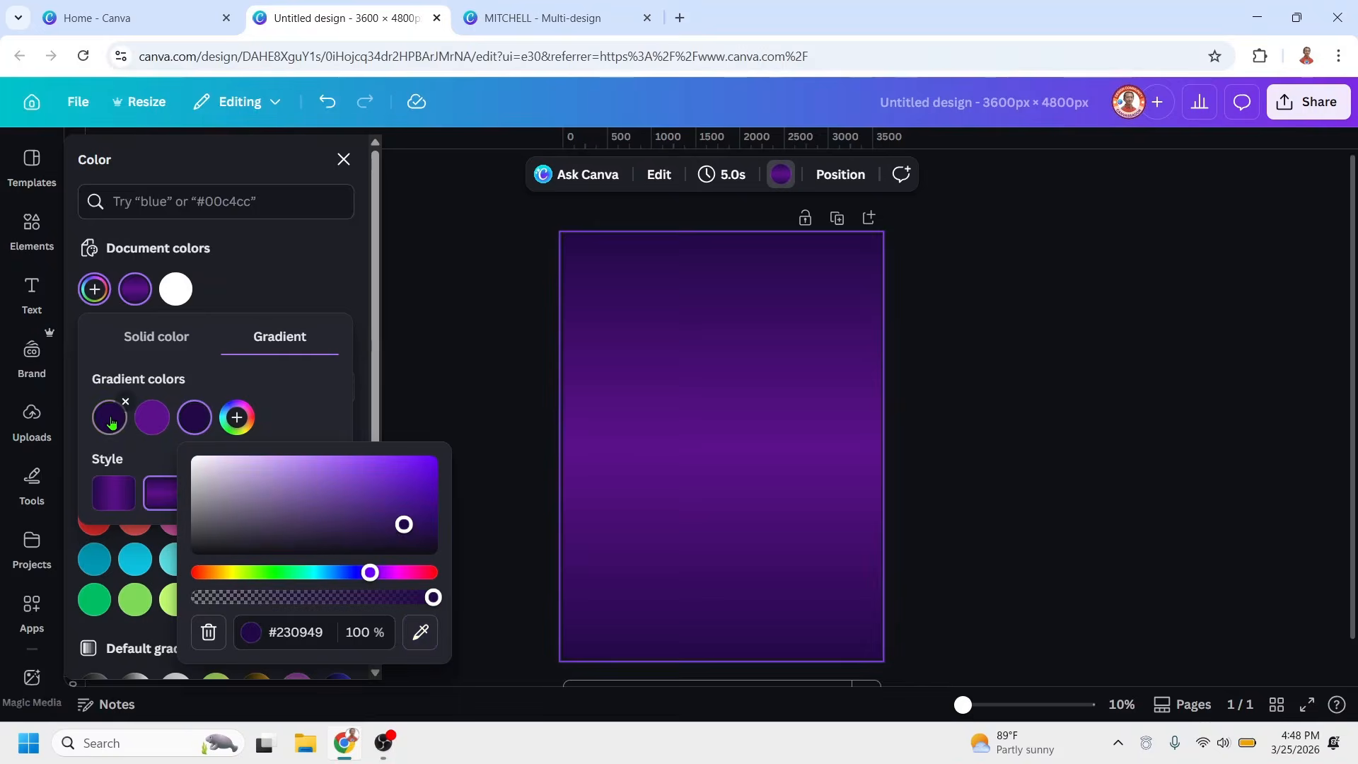
# Insert the recently used Abstract Purple Fractal Shape, duplicate it, and overlap the two clouds vertically on the page
pyautogui.click(29, 225)
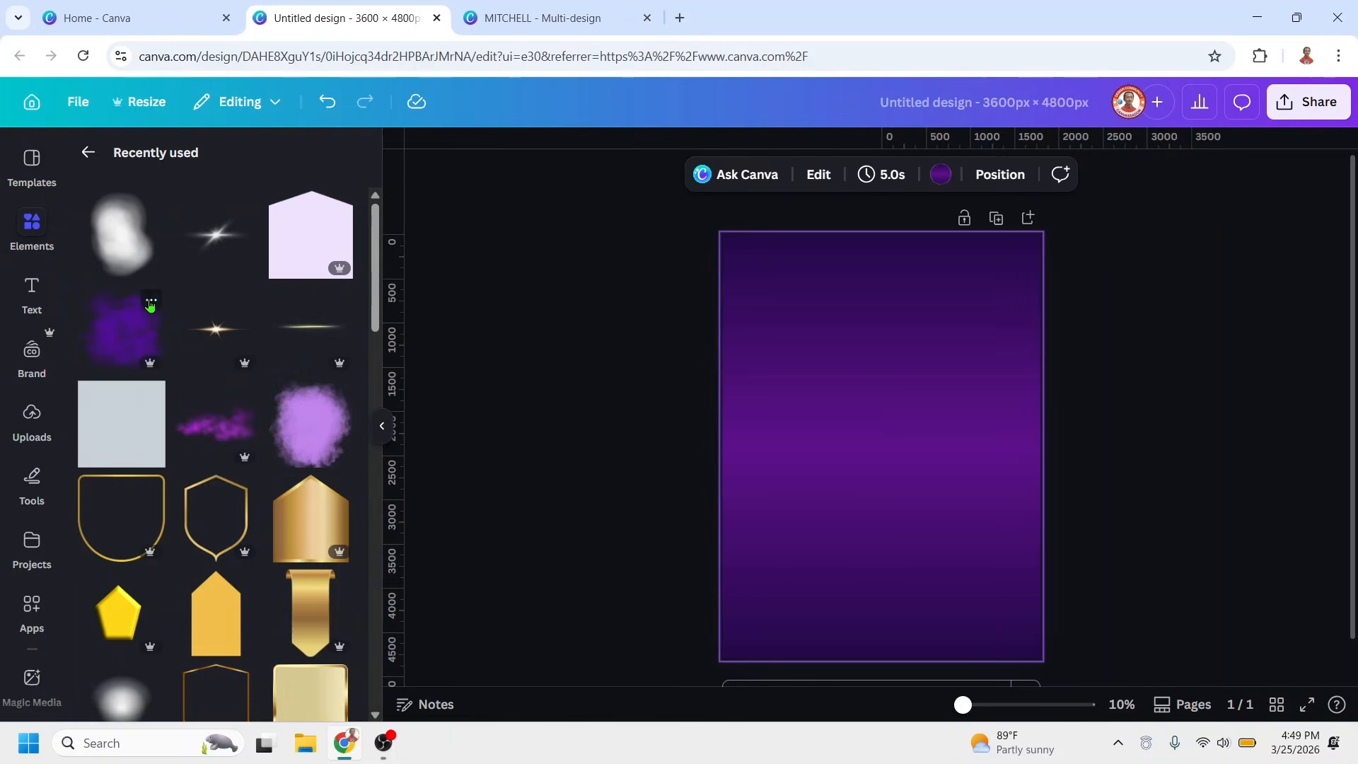
pyautogui.click(152, 299)
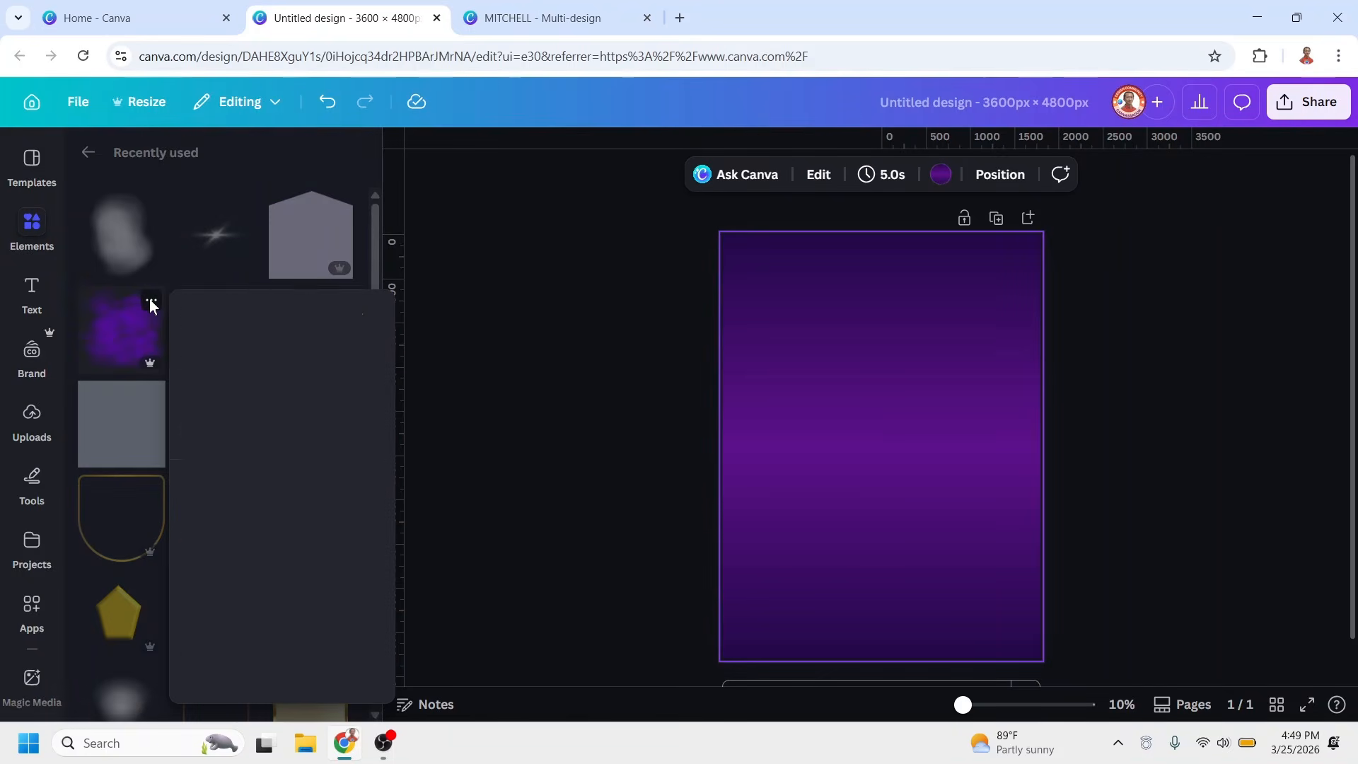
pyautogui.click(113, 329)
pyautogui.click(120, 331)
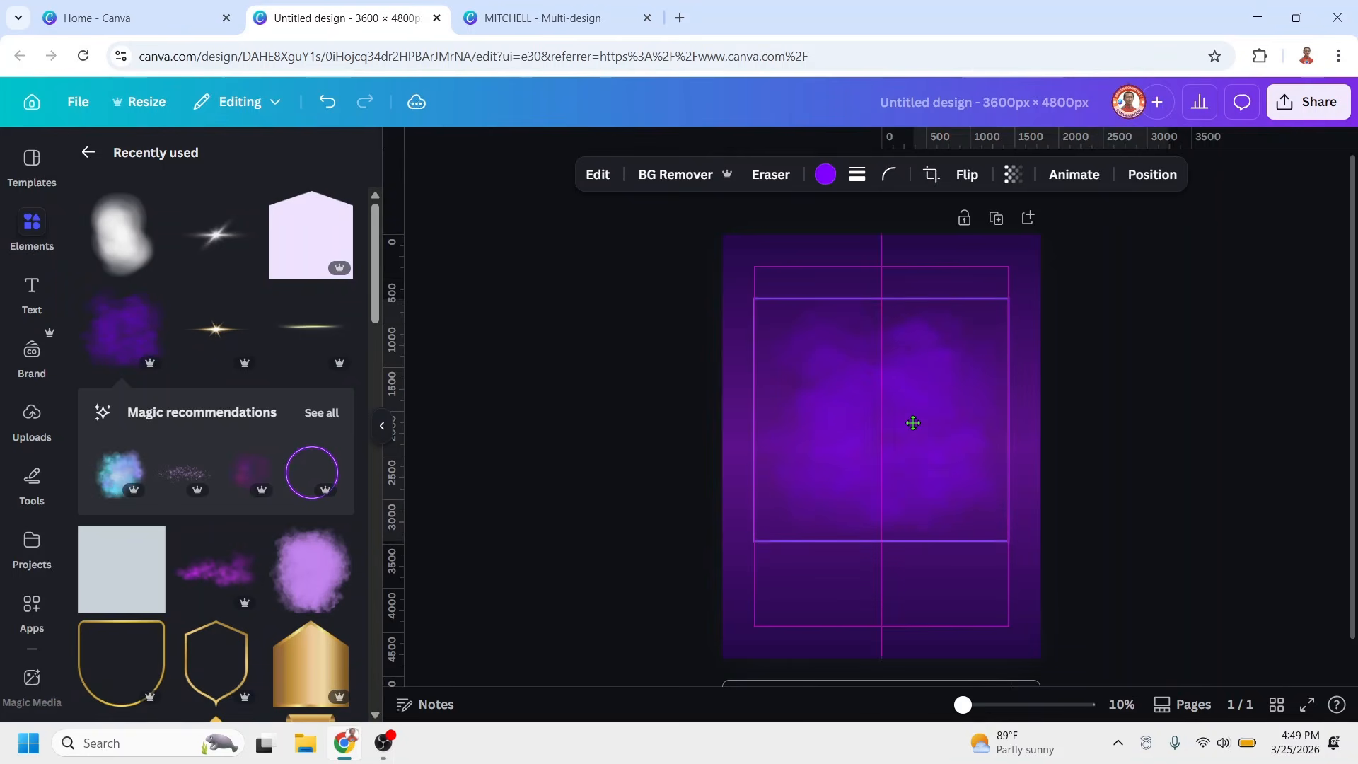
pyautogui.moveTo(913, 423); pyautogui.dragTo(912, 453)
pyautogui.click(937, 271)
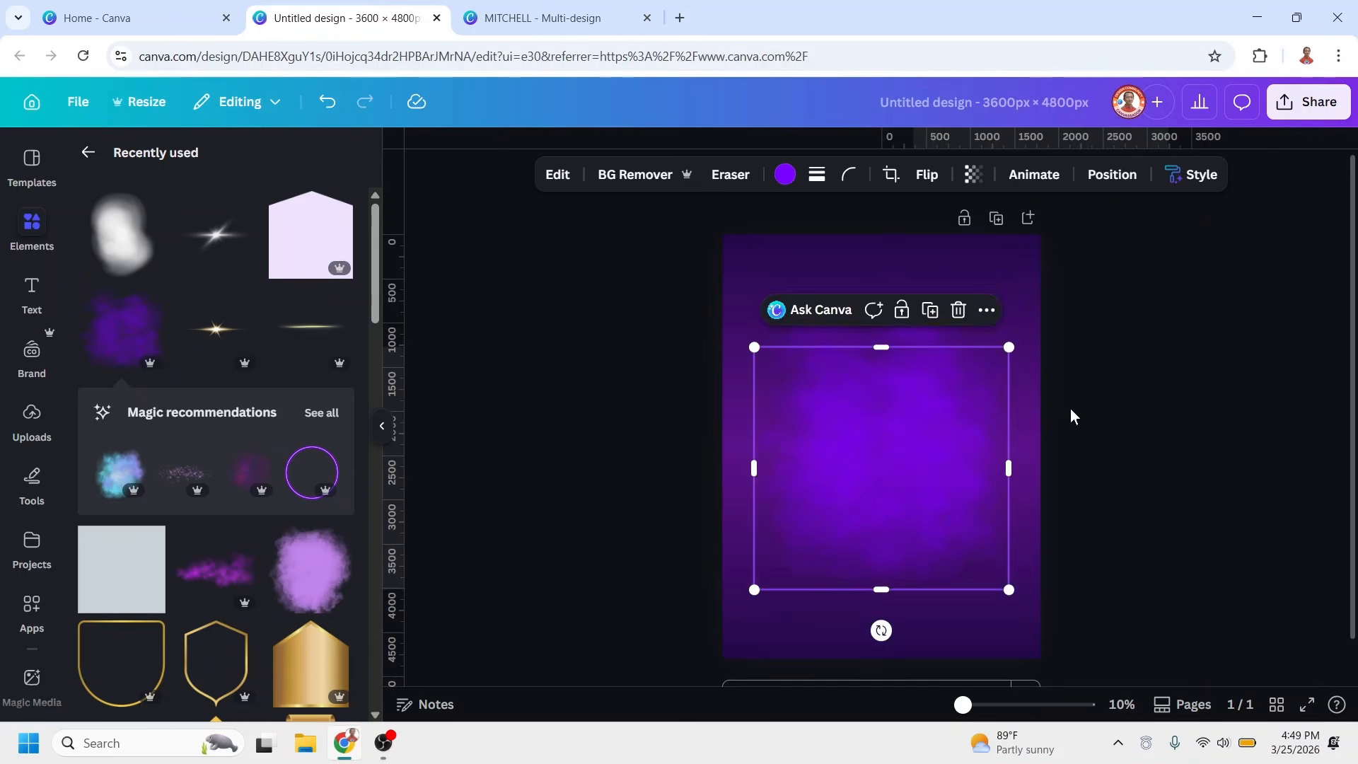
pyautogui.click(1087, 397)
# Select both purple cloud shapes and enlarge them together to span nearly the full page width
pyautogui.moveTo(648, 510); pyautogui.dragTo(619, 566)
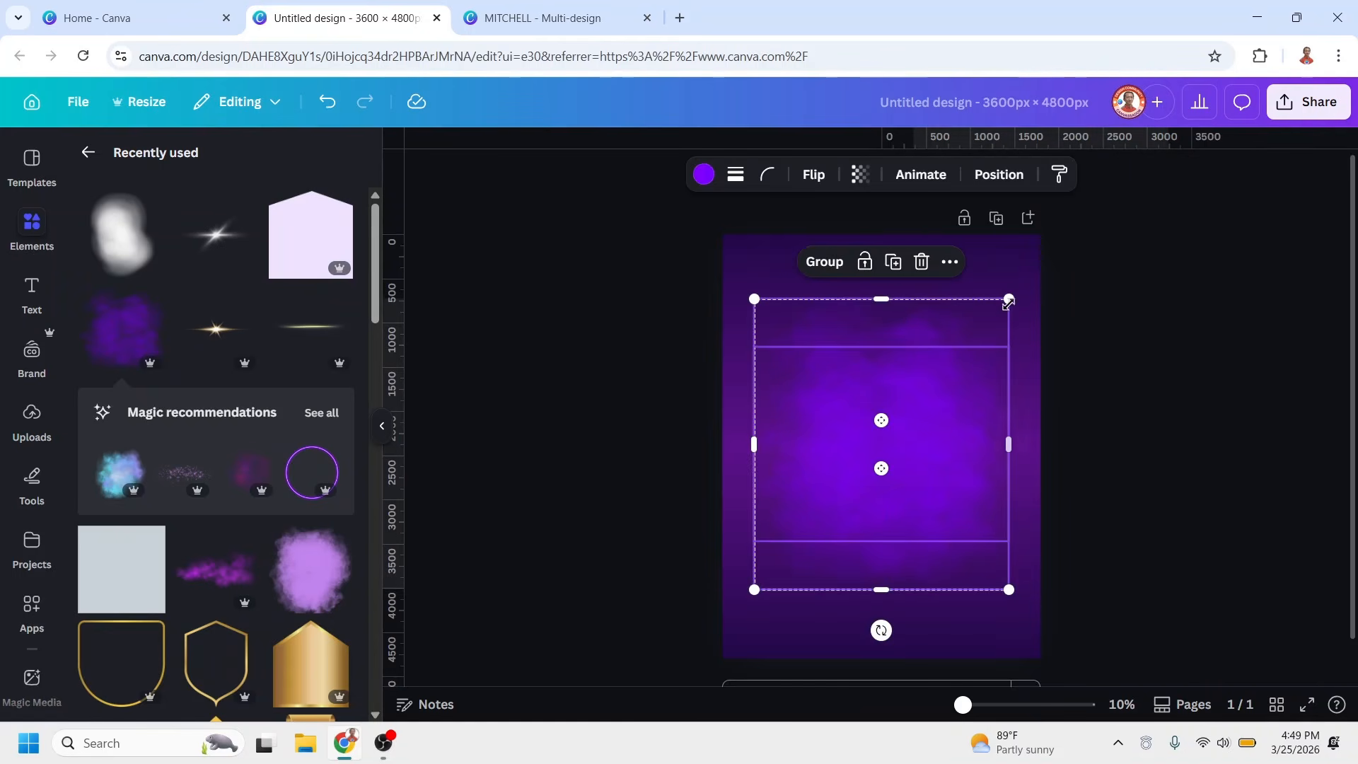
pyautogui.moveTo(1022, 294); pyautogui.dragTo(1039, 276)
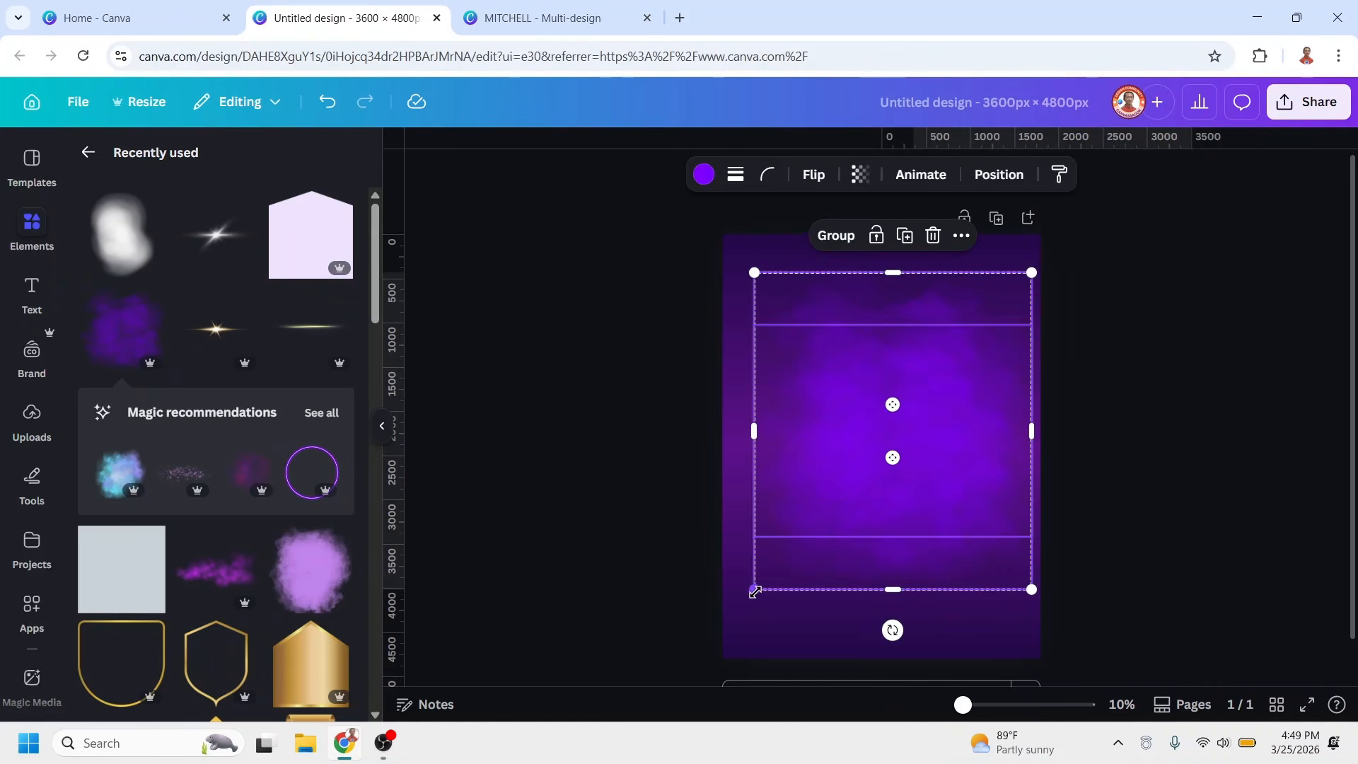
pyautogui.moveTo(749, 595); pyautogui.dragTo(730, 603)
pyautogui.click(855, 470)
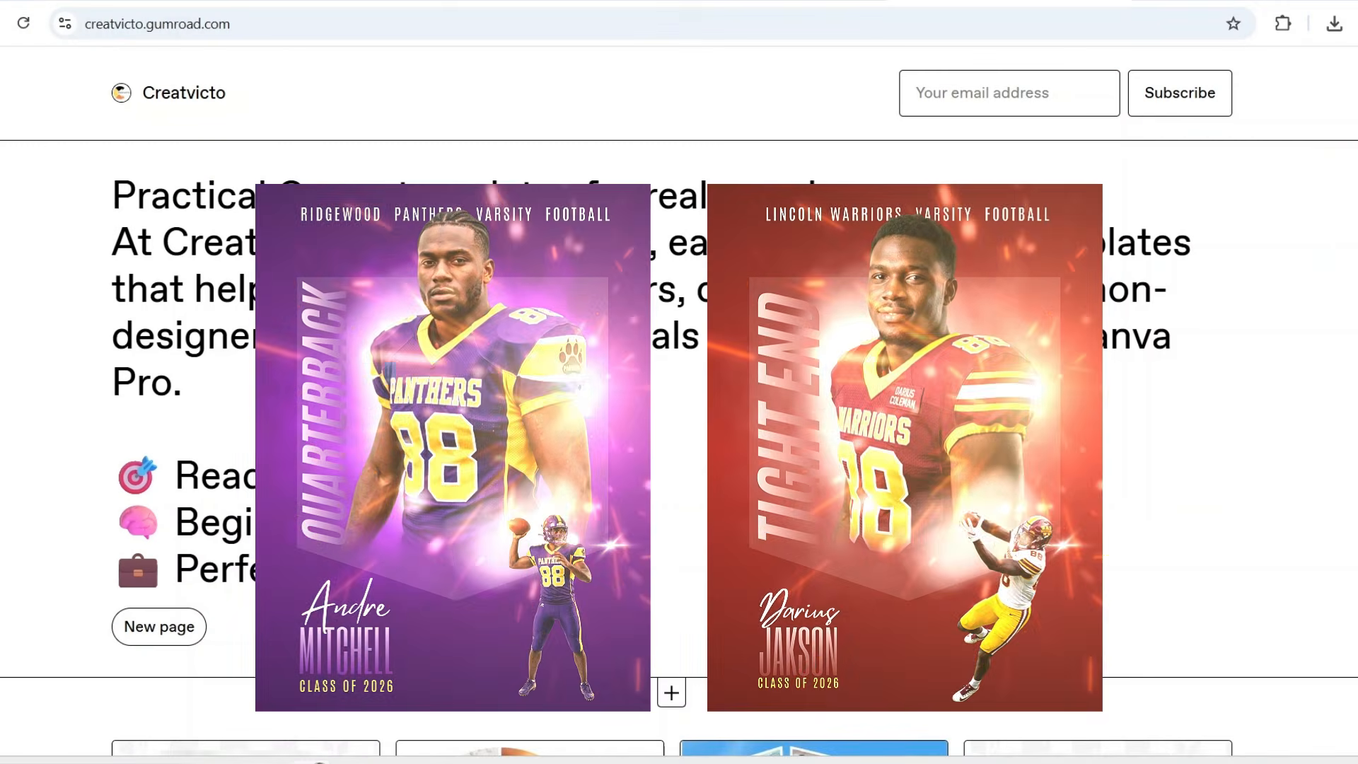
pyautogui.scroll(-10, 679, 396)
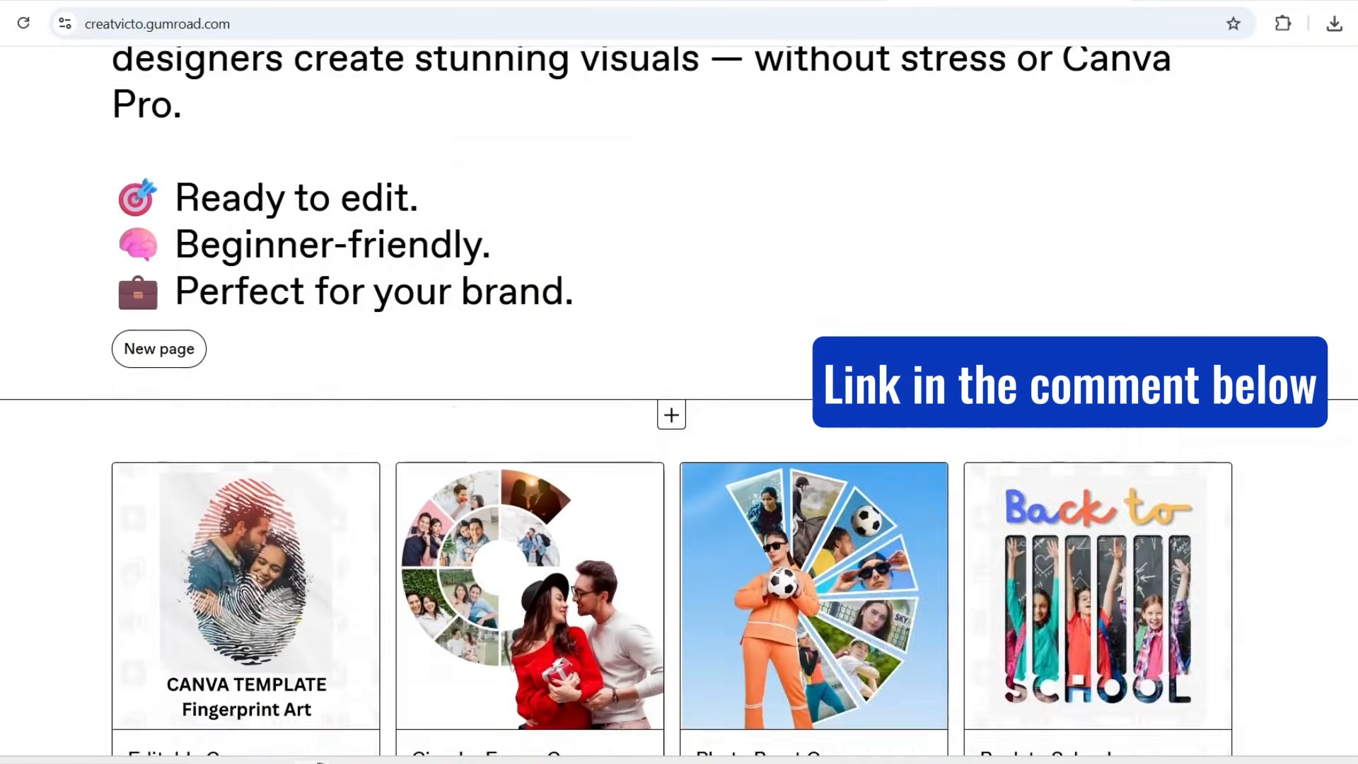
pyautogui.scroll(-20, 679, 396)
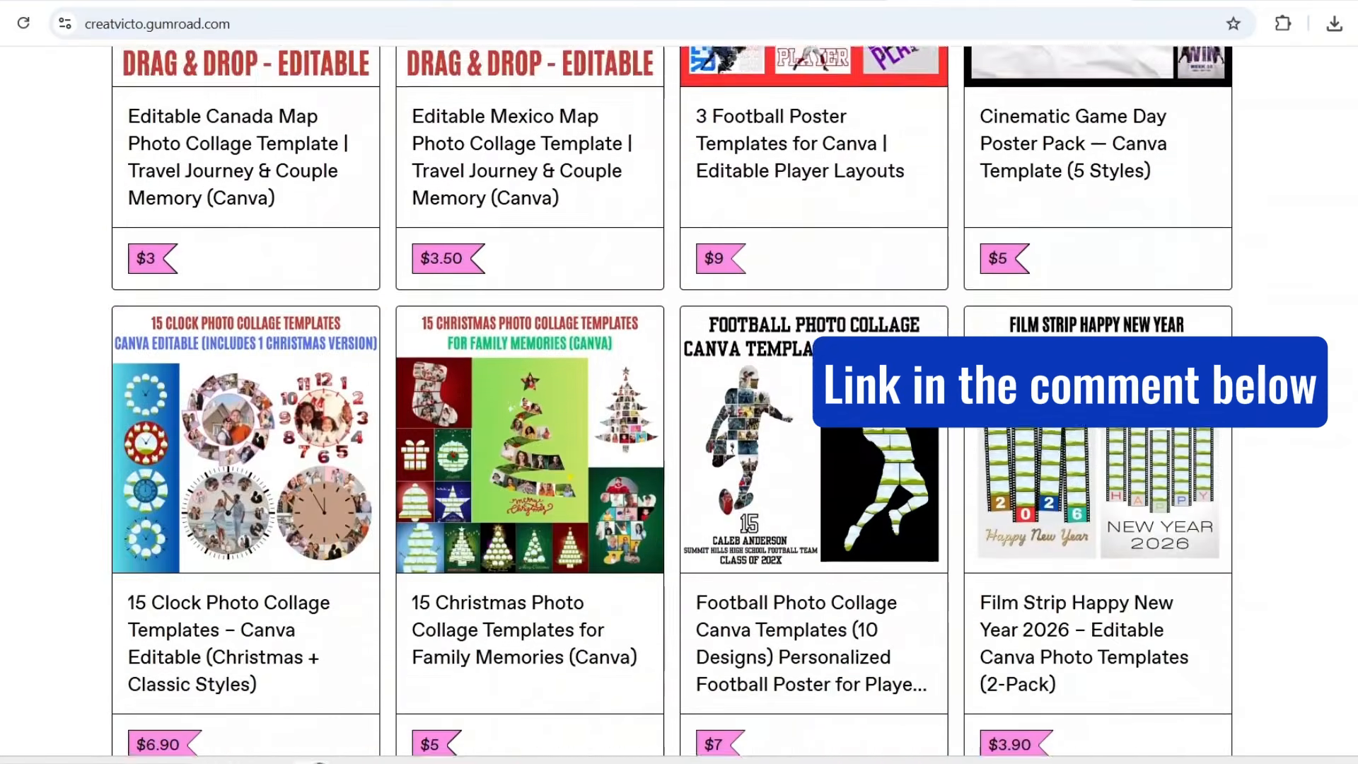
pyautogui.scroll(-20, 679, 396)
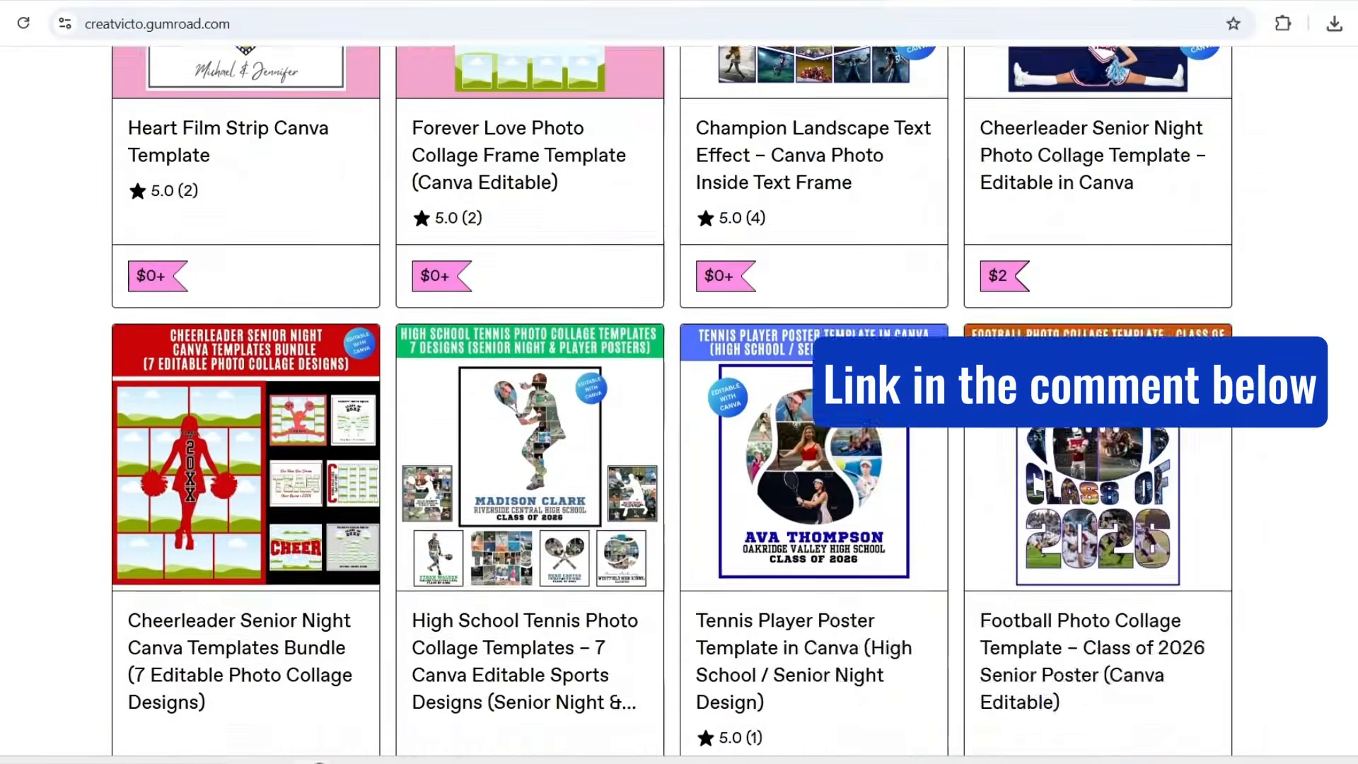
pyautogui.scroll(-20, 679, 397)
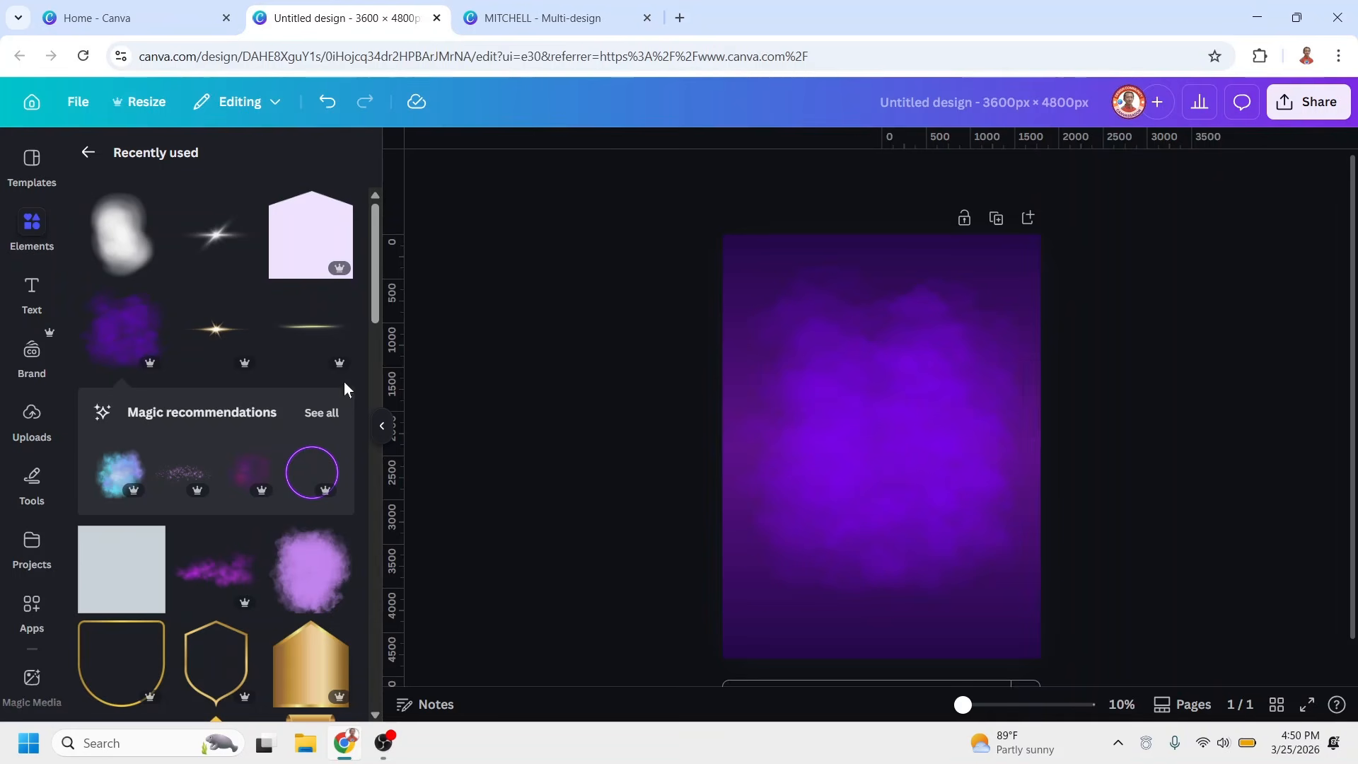
# Insert the recently used Blue Pentagon Shape and flip it vertically so its point faces down
pyautogui.click(347, 215)
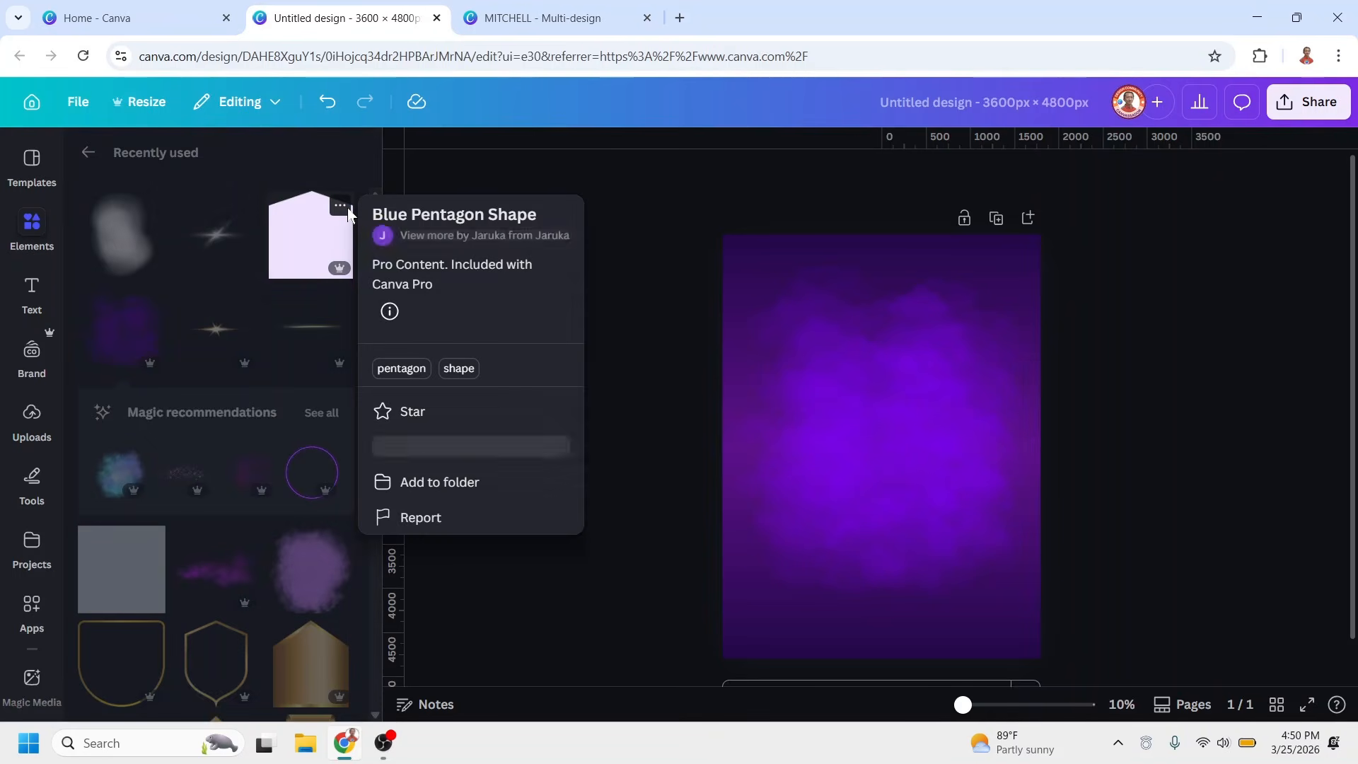
pyautogui.click(323, 247)
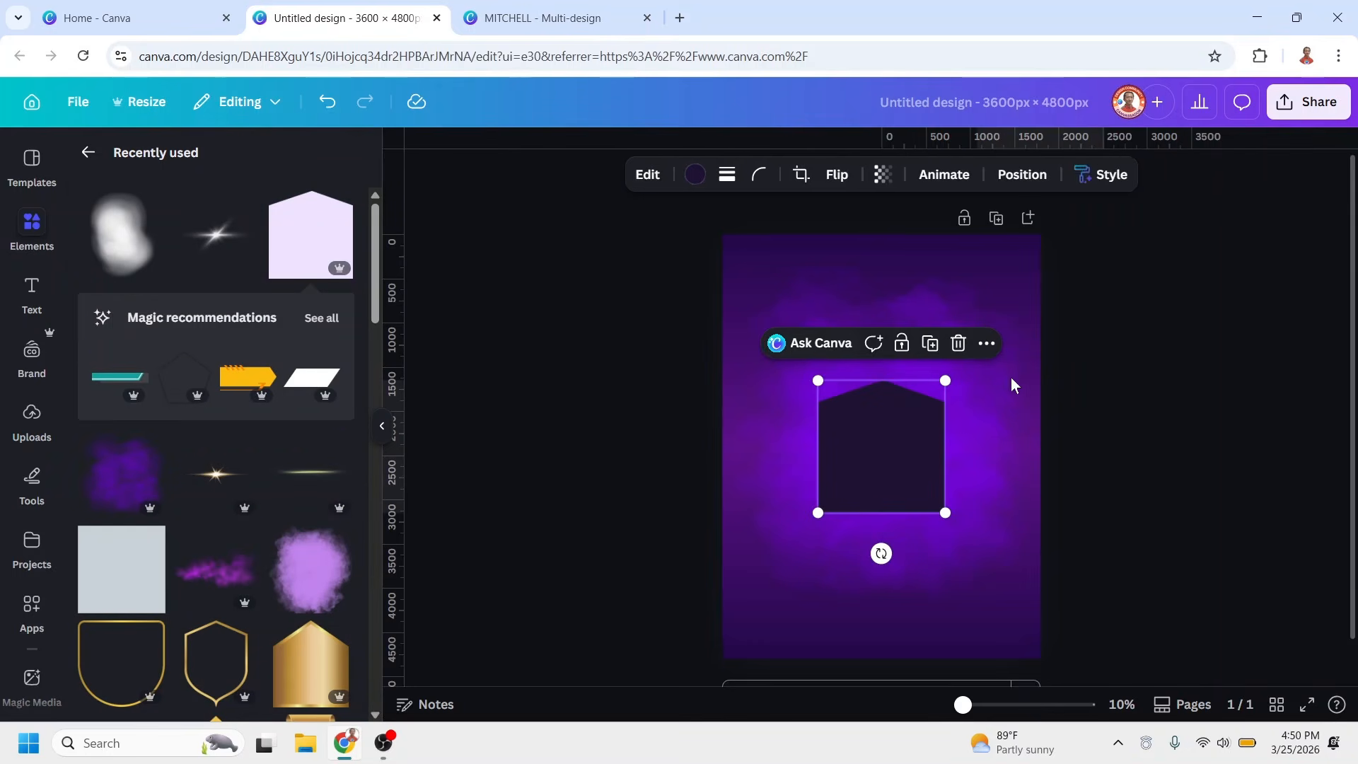
pyautogui.click(856, 174)
pyautogui.click(877, 272)
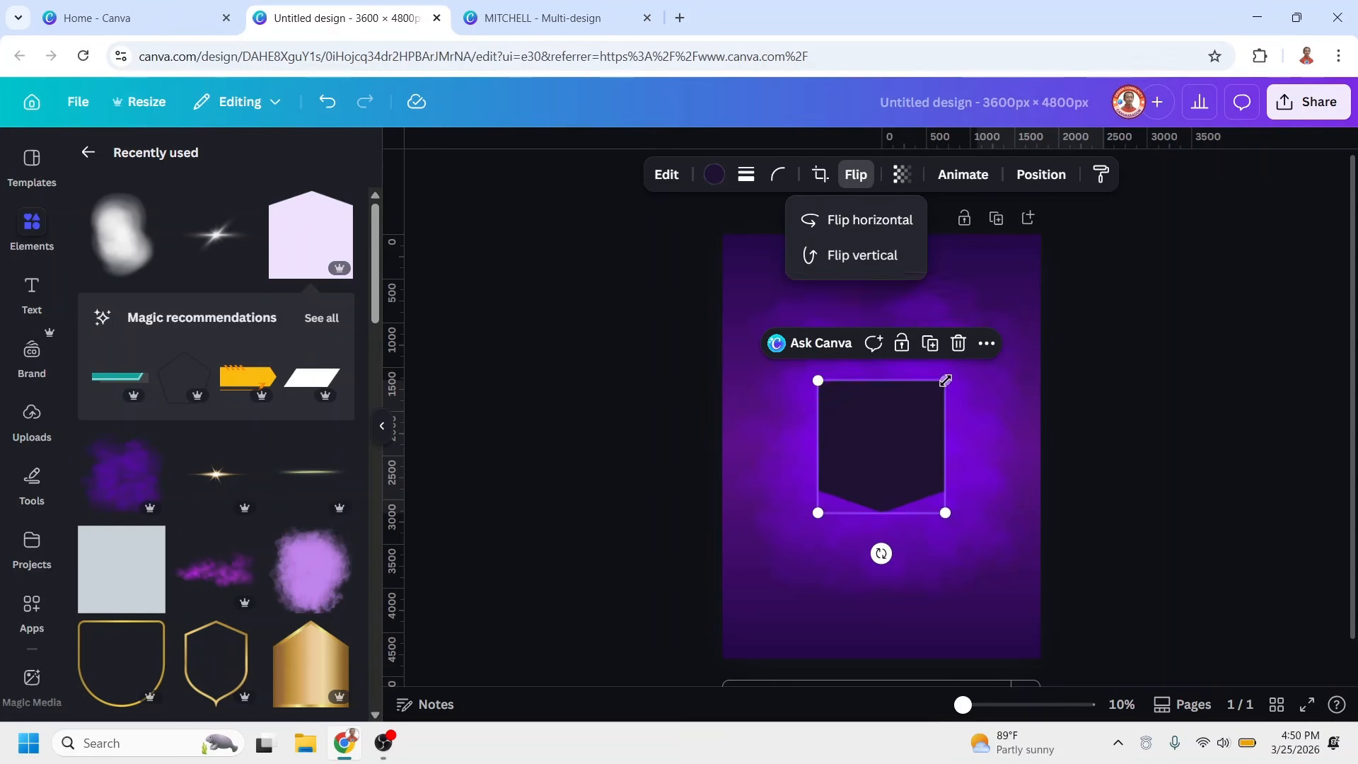
# Enlarge the flipped pentagon to about three quarters of the page width and center it over the purple clouds
pyautogui.moveTo(945, 380); pyautogui.dragTo(1025, 307)
pyautogui.moveTo(1026, 307); pyautogui.dragTo(1078, 252)
pyautogui.moveTo(972, 394); pyautogui.dragTo(915, 454)
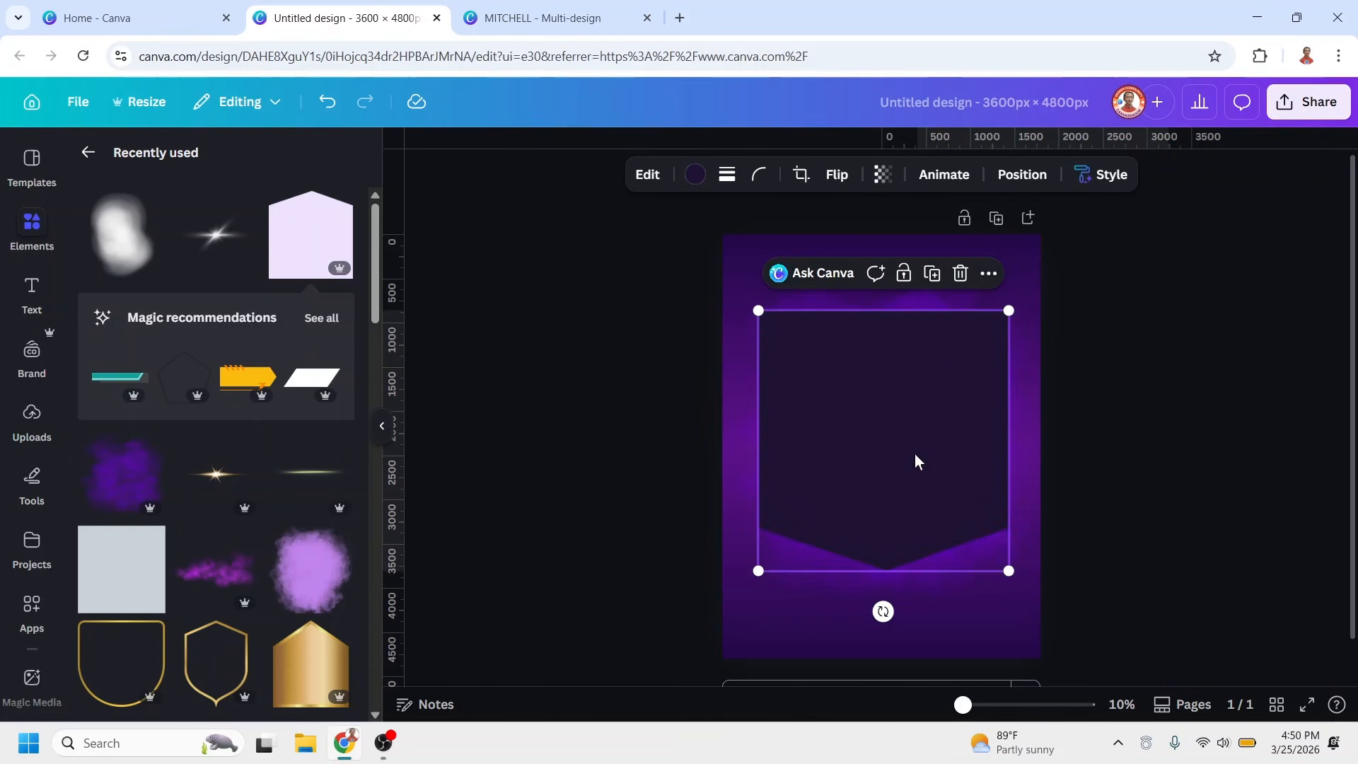
# Fill the pentagon with white and reduce its opacity to a faint translucent panel
pyautogui.click(696, 176)
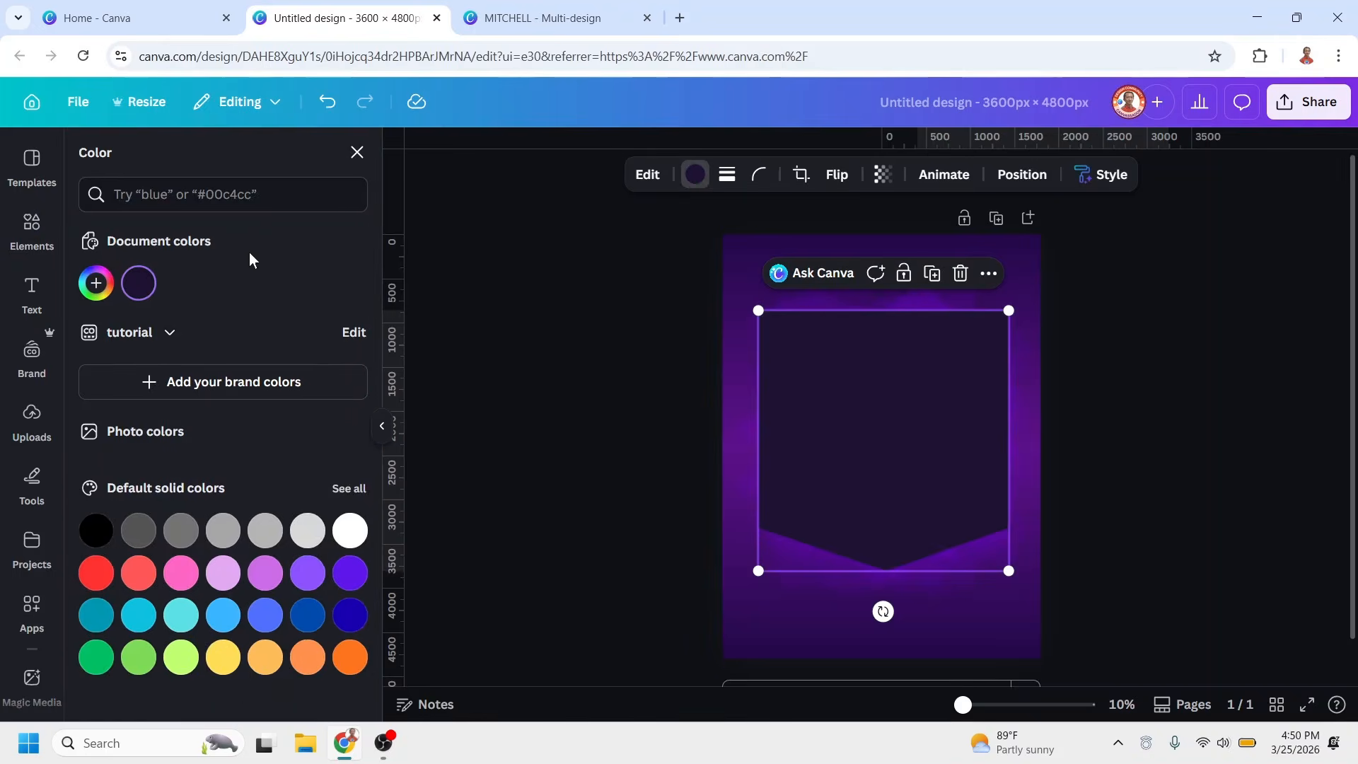
pyautogui.click(350, 530)
pyautogui.click(884, 176)
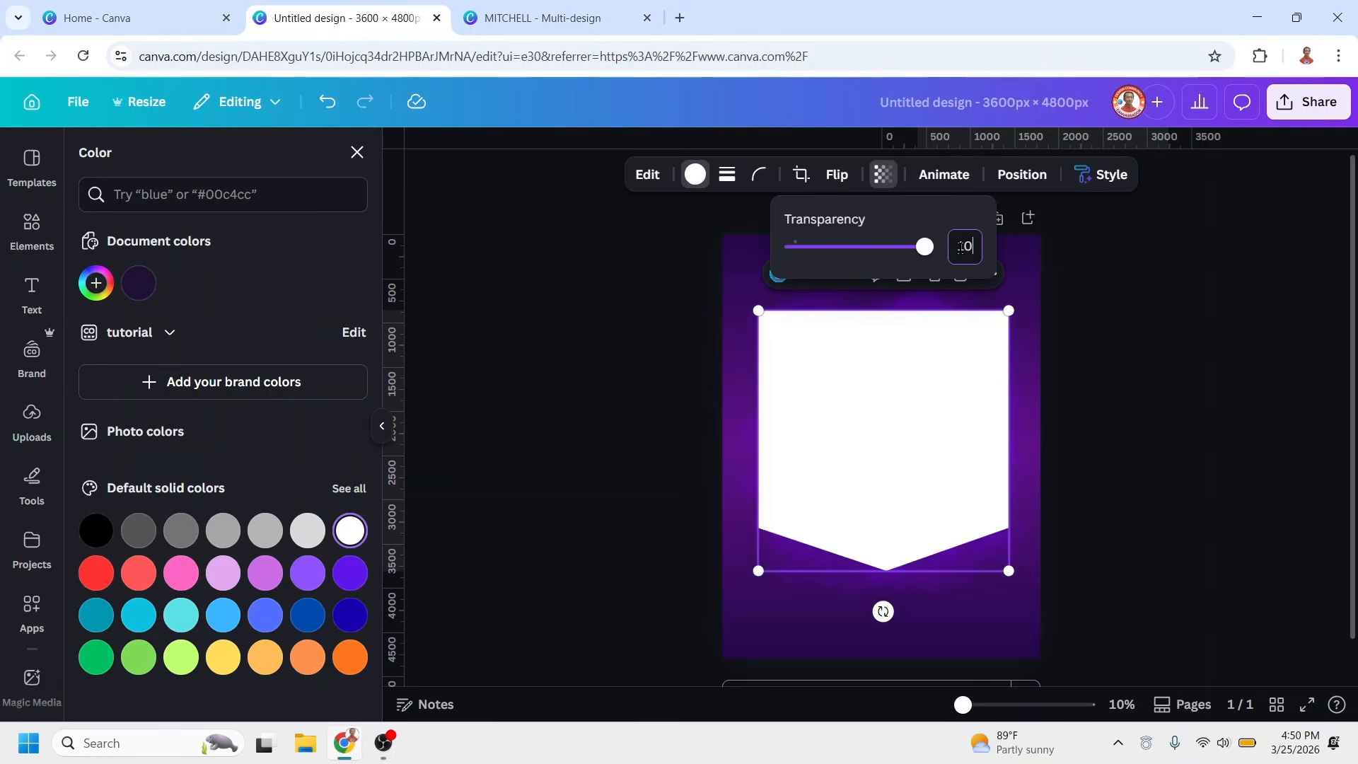
pyautogui.press('Return')
pyautogui.click(1058, 376)
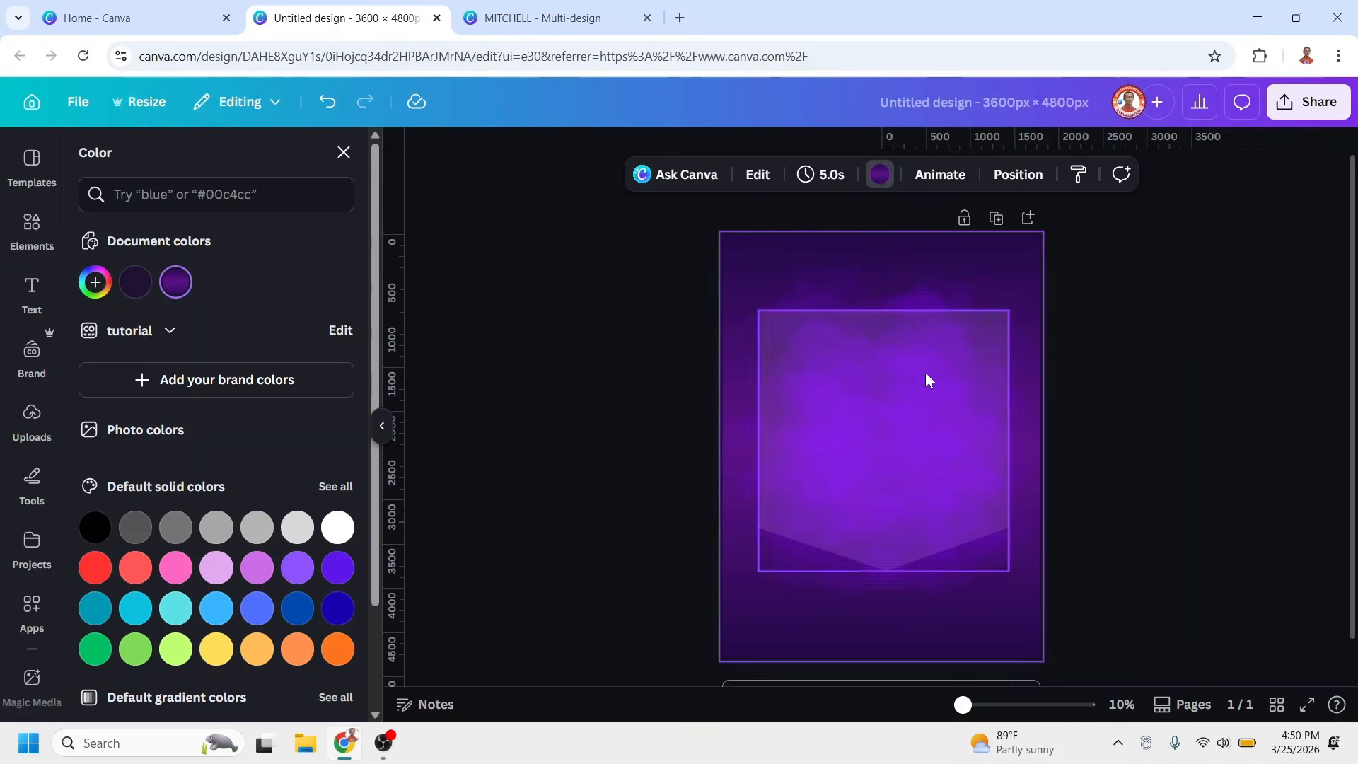
# Add a heading to the page with the text "QUARTERBACK"
pyautogui.click(32, 290)
pyautogui.click(200, 461)
pyautogui.write('QUARTER')
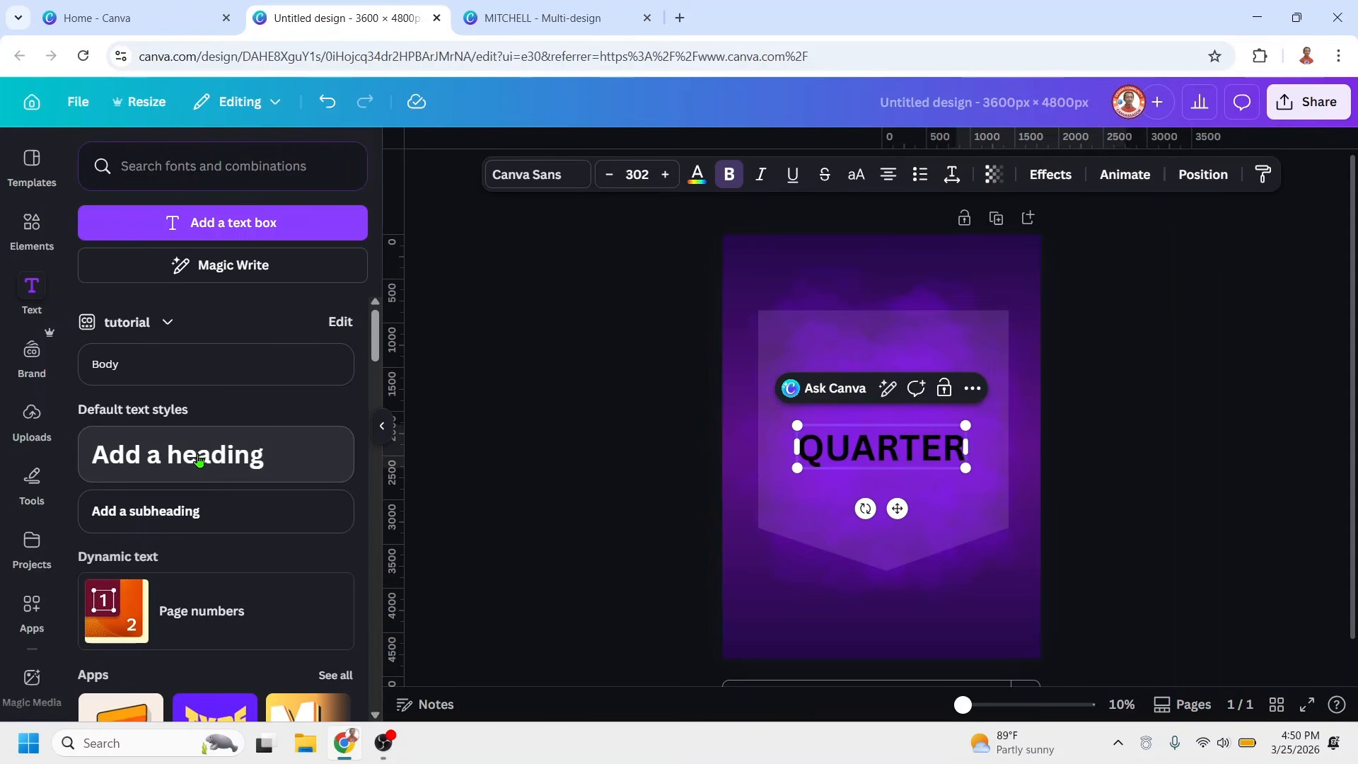
pyautogui.write('BACK')
# Set the QUARTERBACK heading in the starred font Antonio Bold and make it italic
pyautogui.click(532, 174)
pyautogui.click(328, 324)
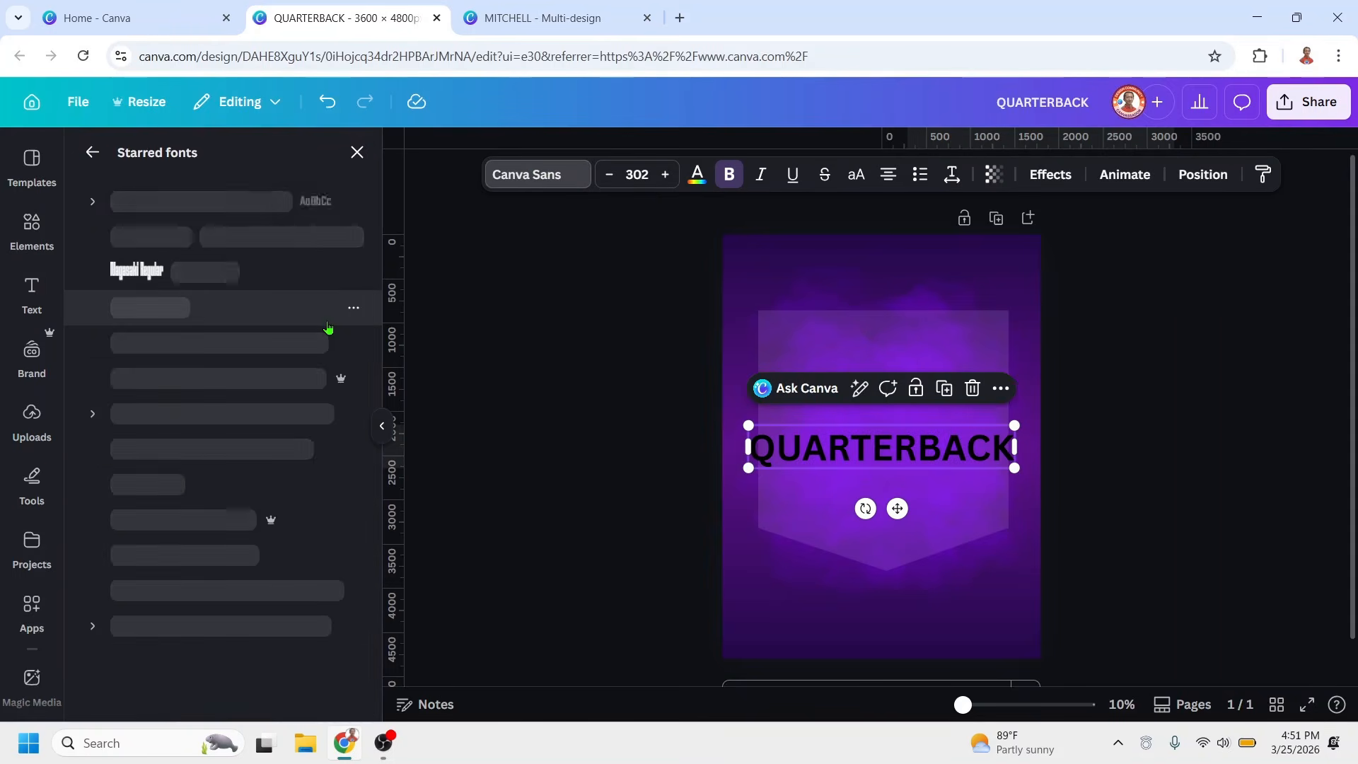
pyautogui.click(93, 622)
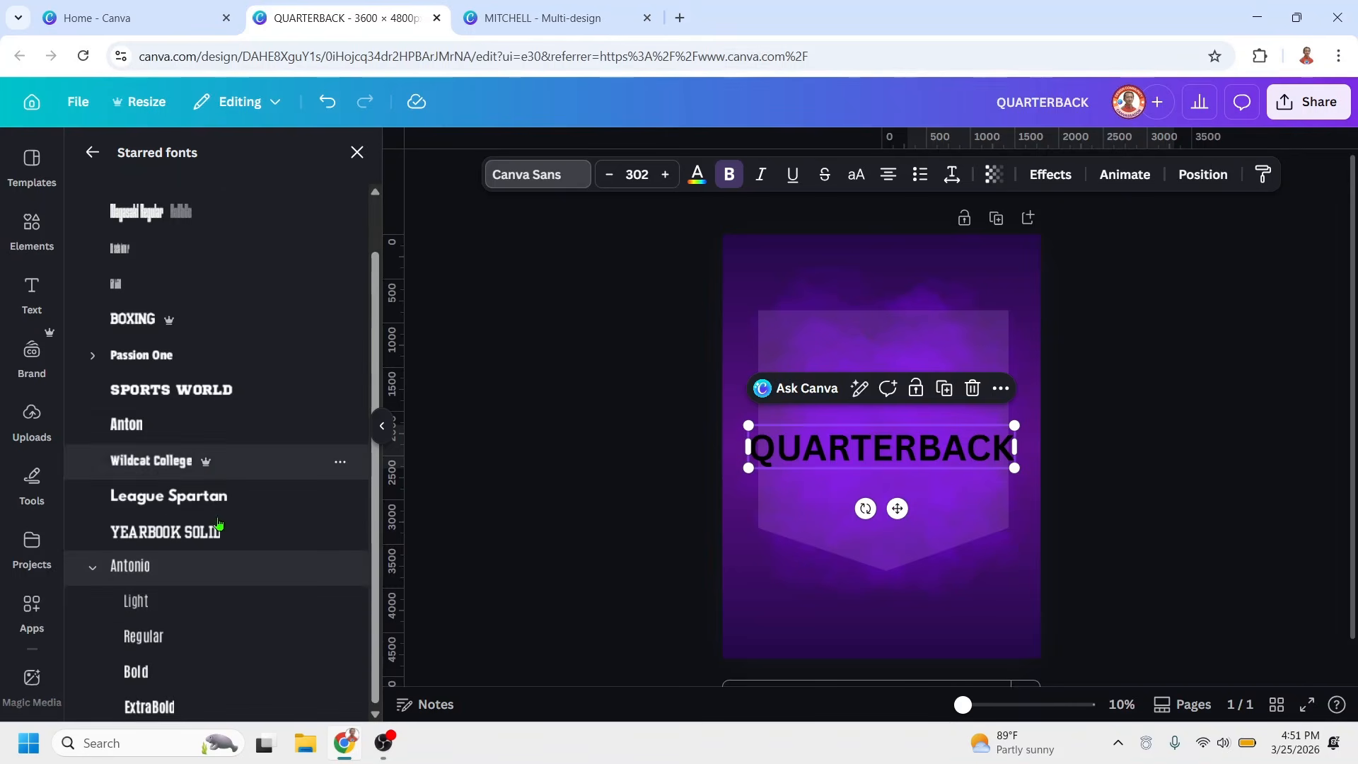
pyautogui.click(177, 667)
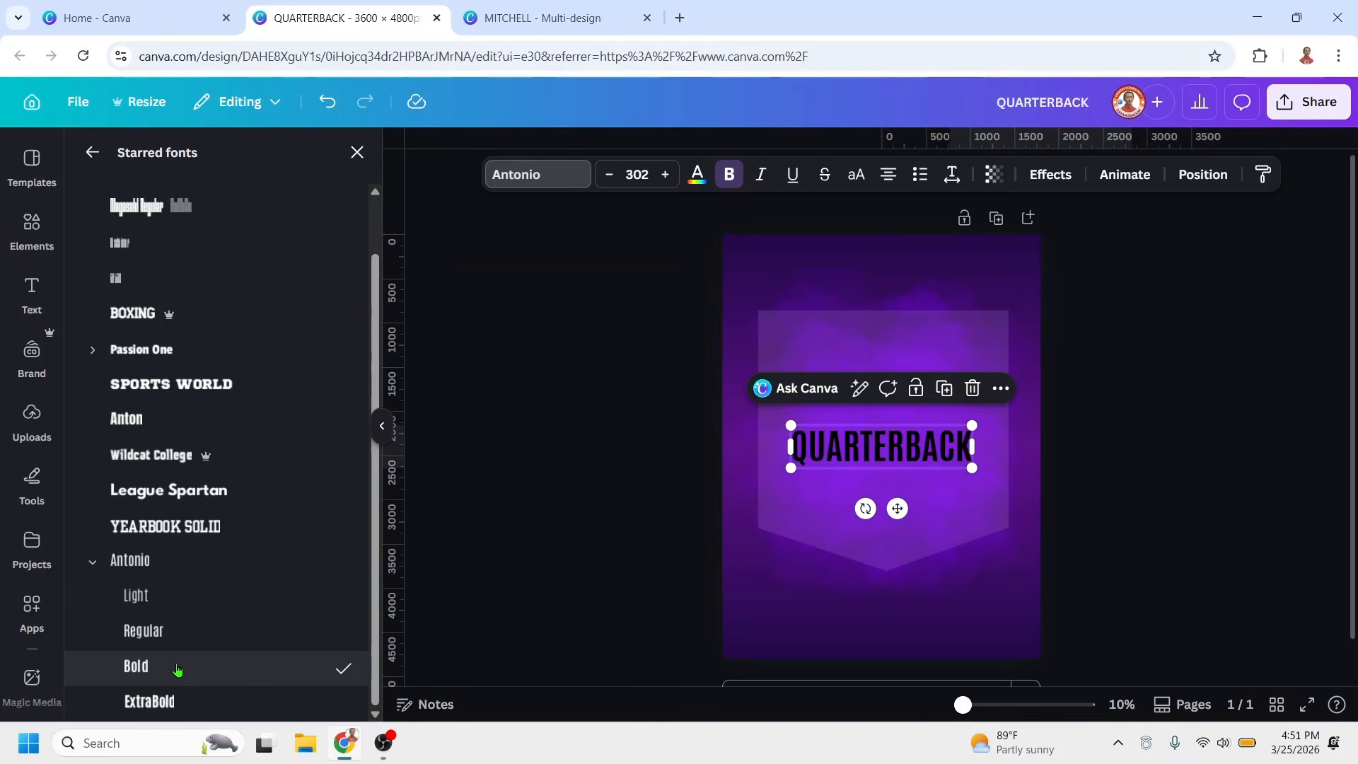
pyautogui.click(768, 173)
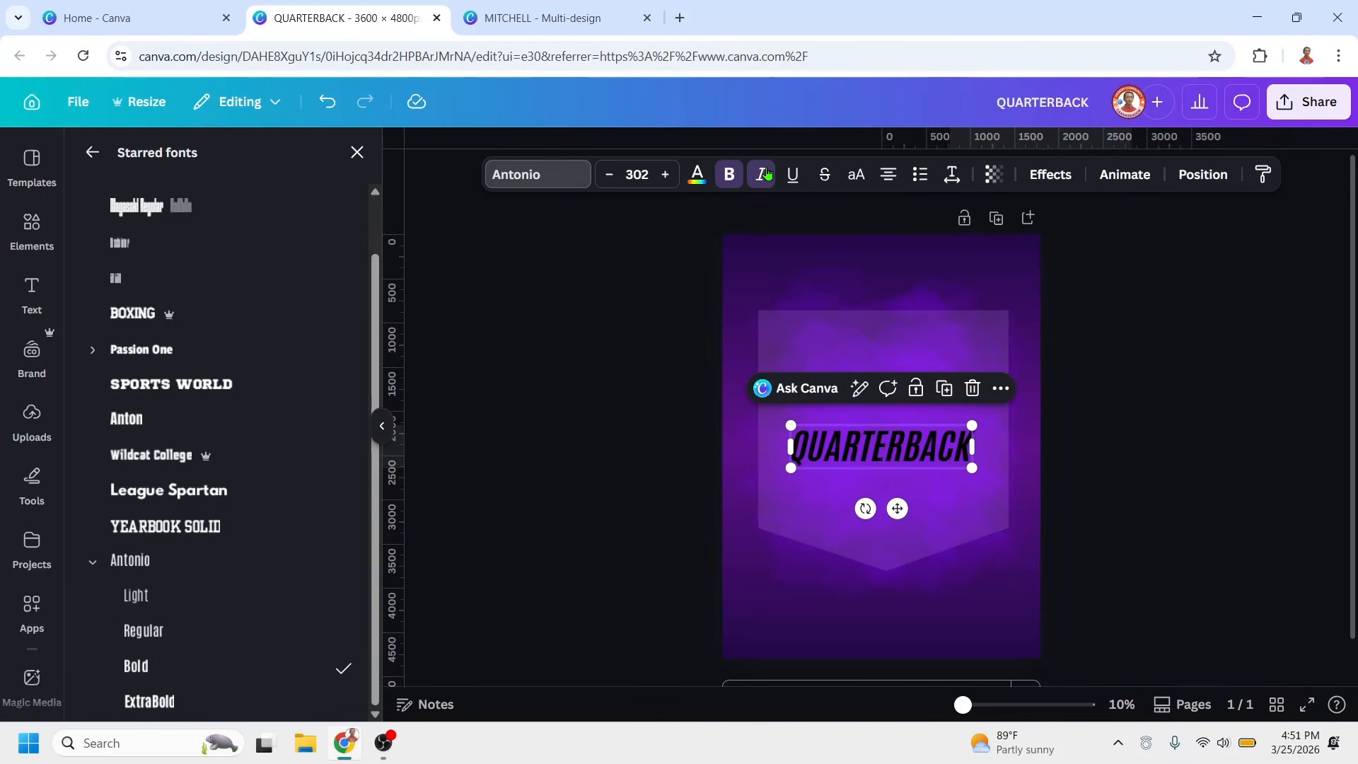
# Fill the QUARTERBACK heading with a 180° linear gradient from white #FFFFFF to purple #4C107B at 55% opacity
pyautogui.click(697, 177)
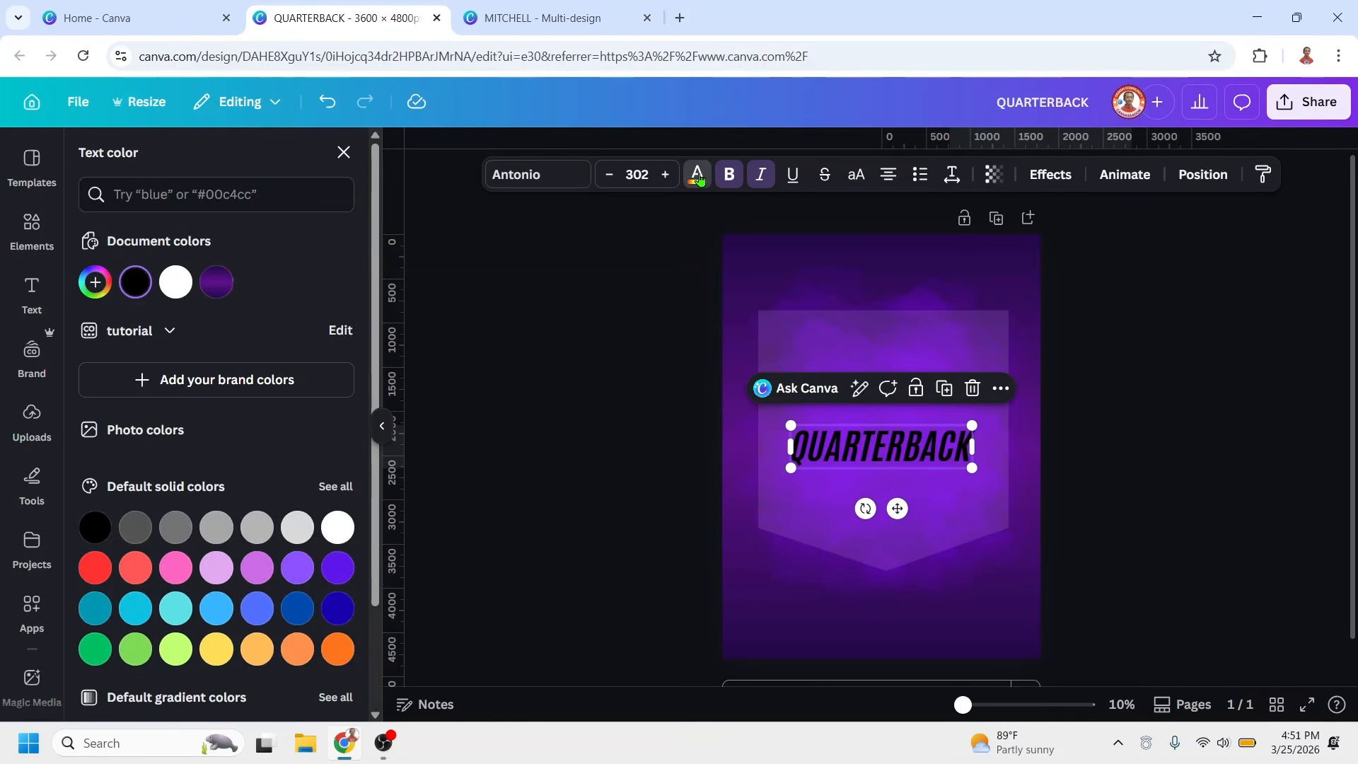
pyautogui.click(94, 282)
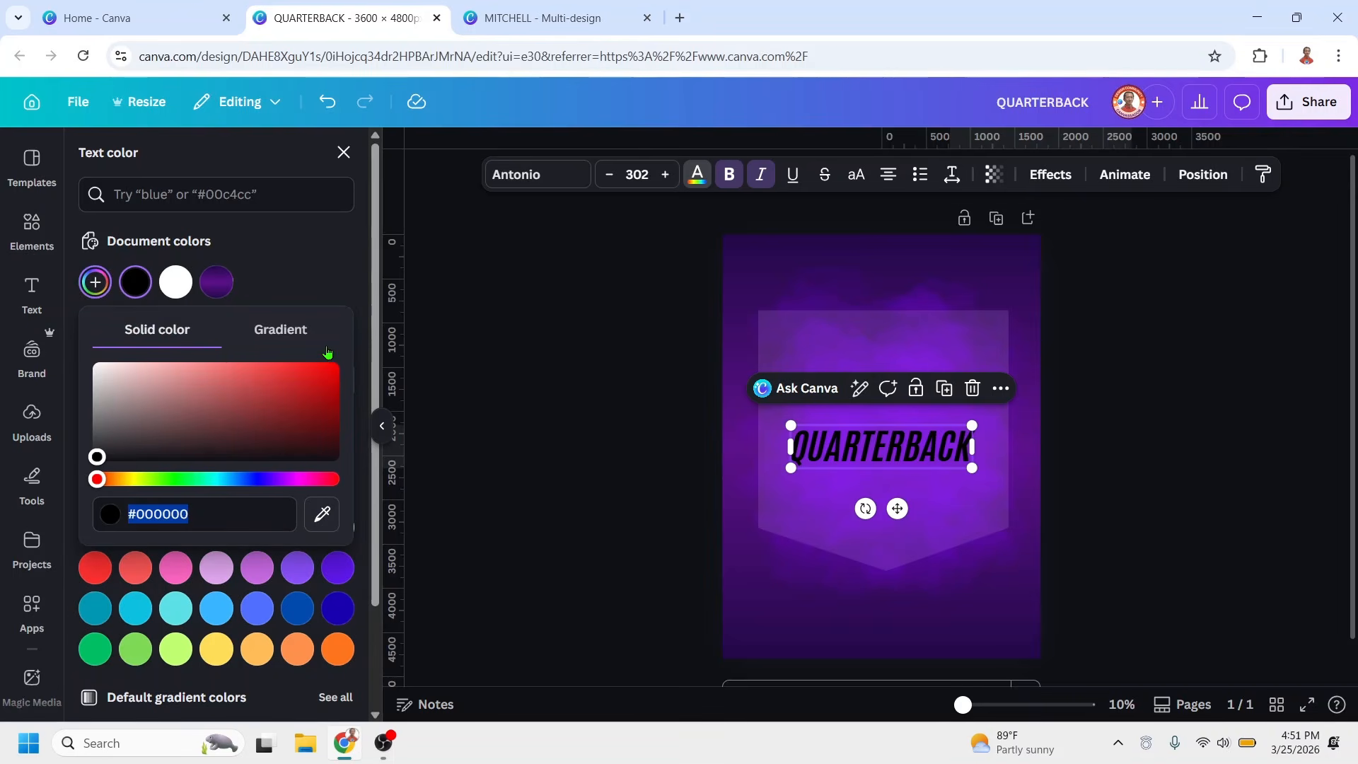
pyautogui.click(285, 330)
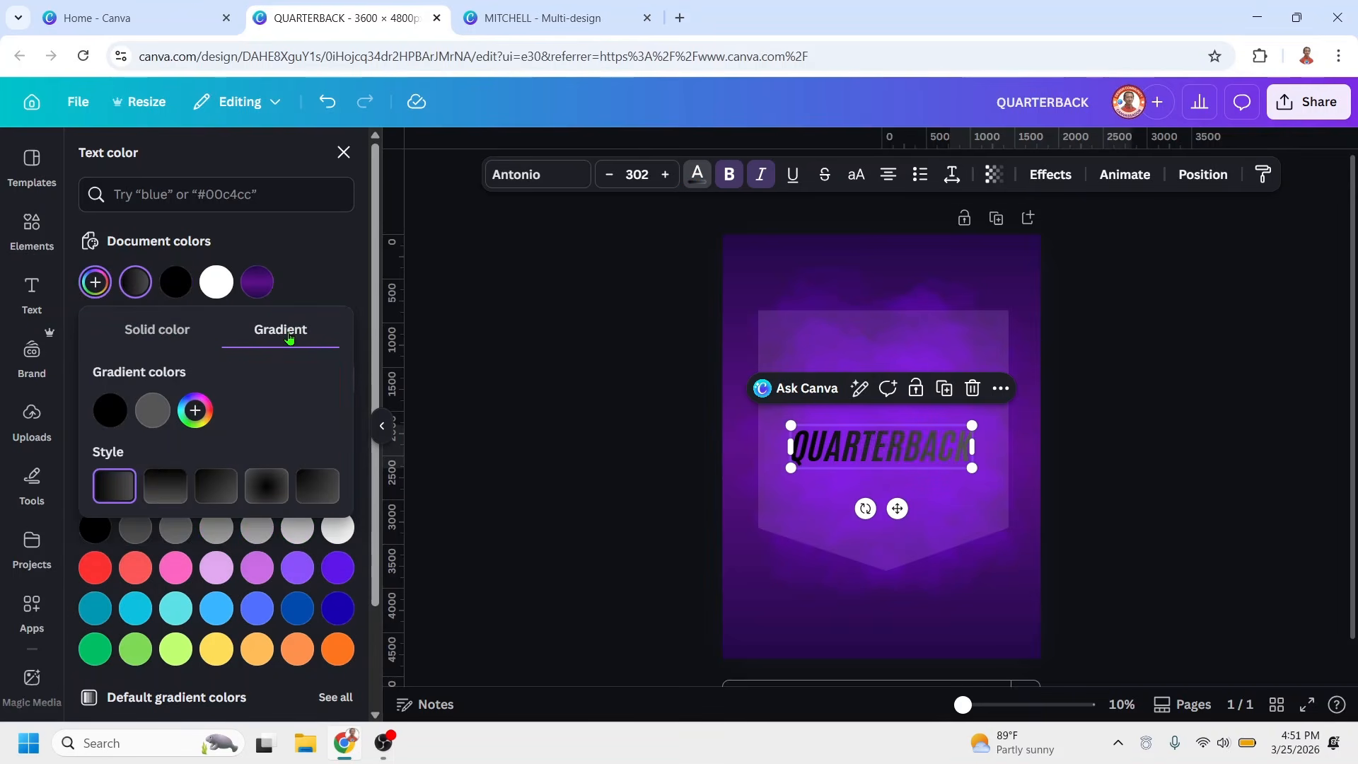
pyautogui.click(164, 486)
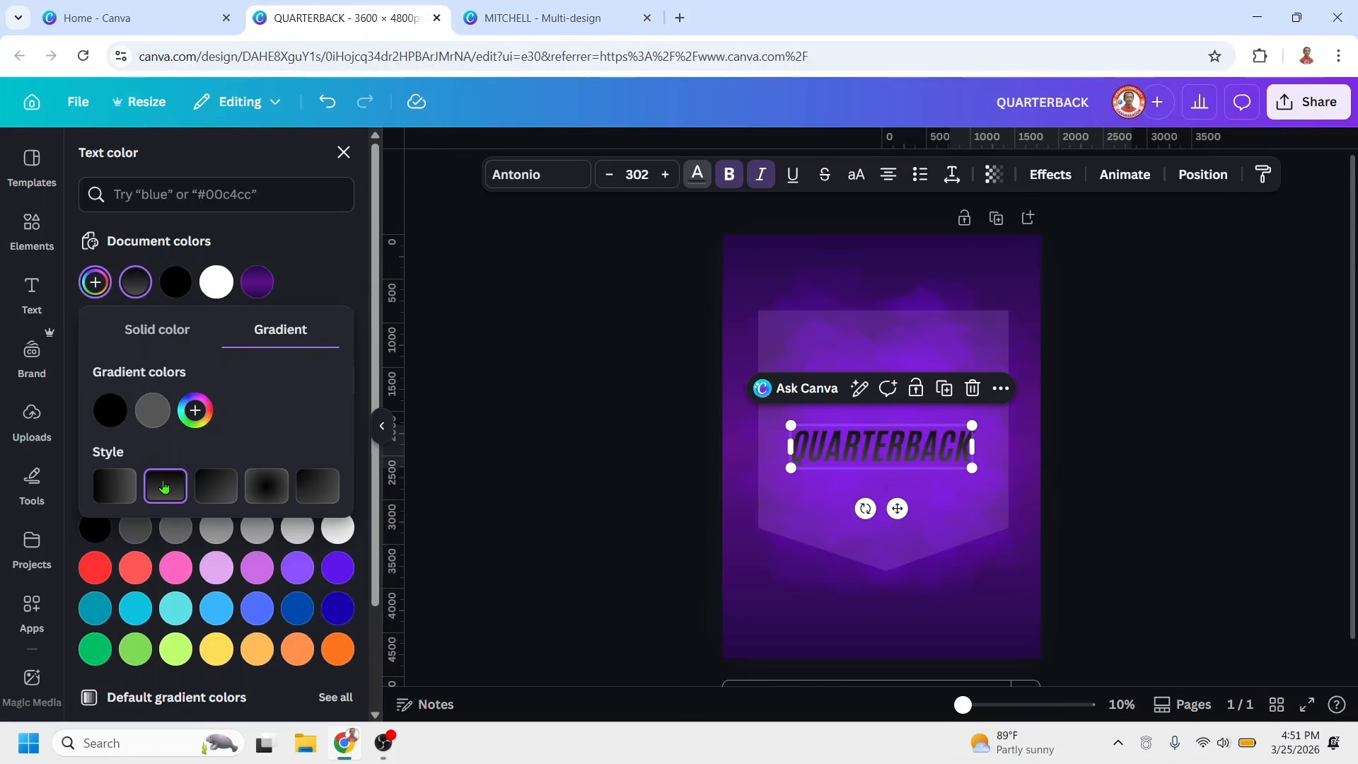
pyautogui.click(152, 413)
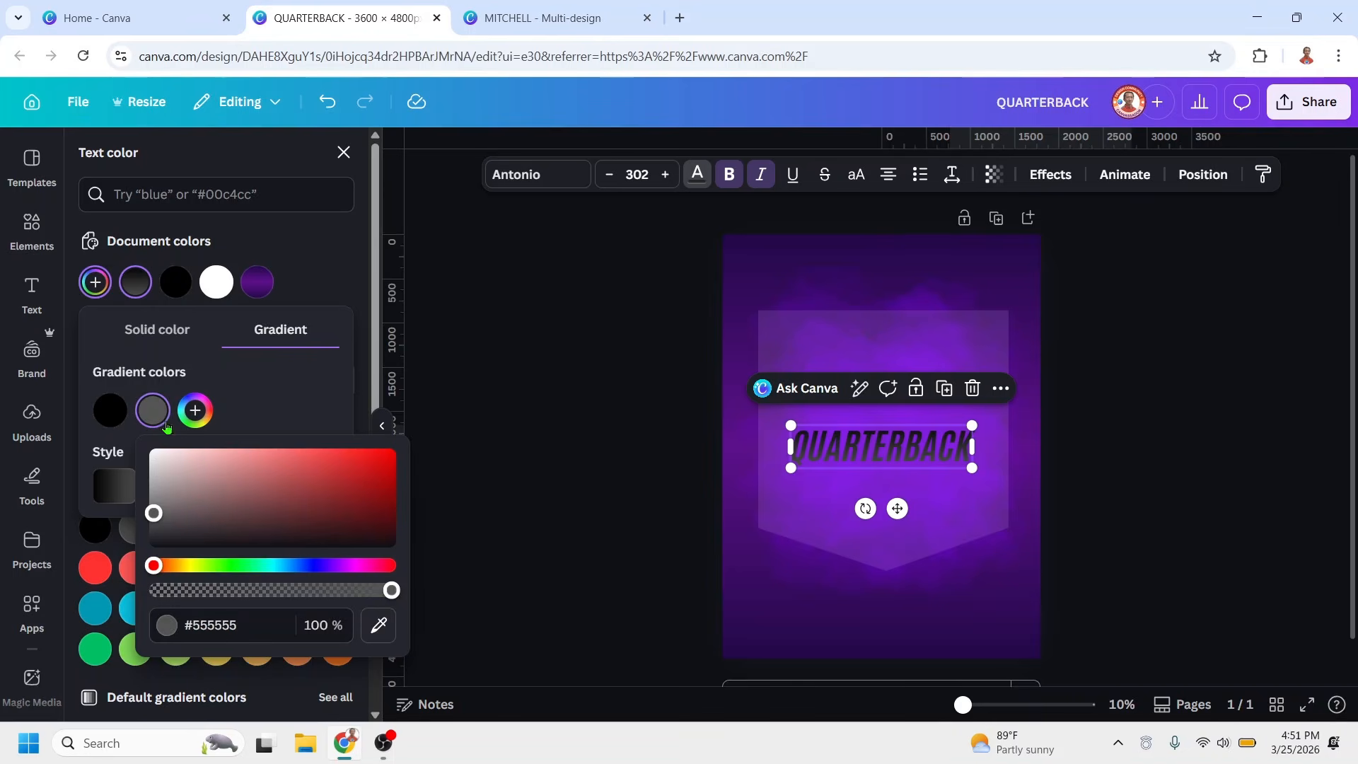
pyautogui.click(361, 501)
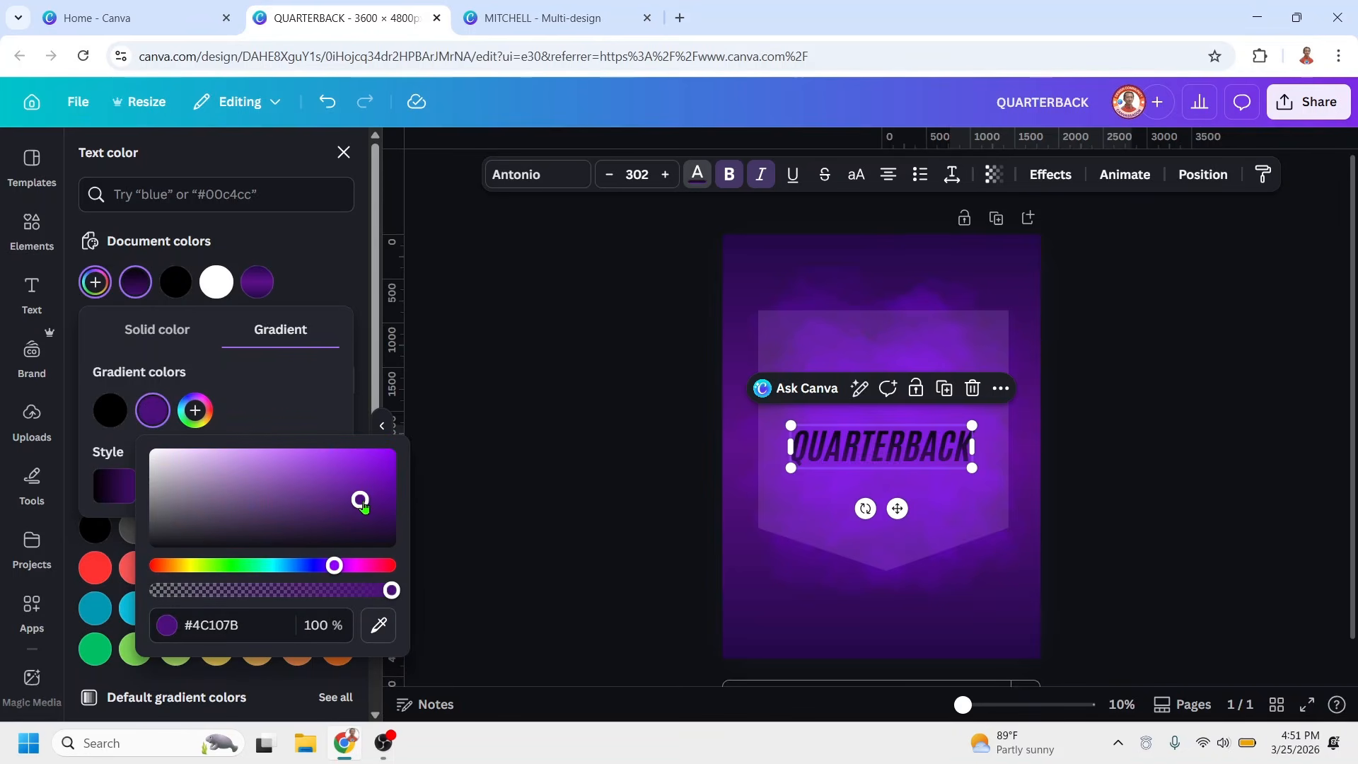
pyautogui.click(111, 412)
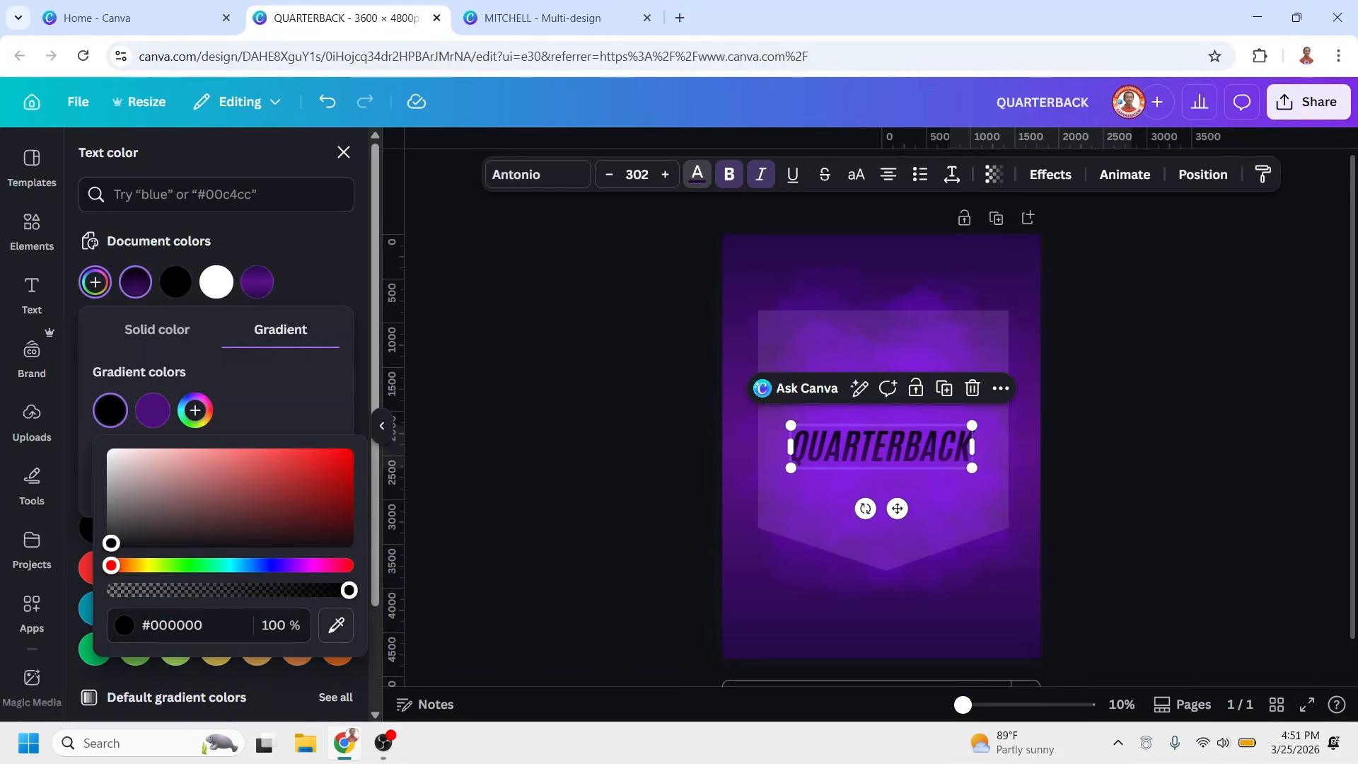
pyautogui.moveTo(111, 543); pyautogui.dragTo(82, 443)
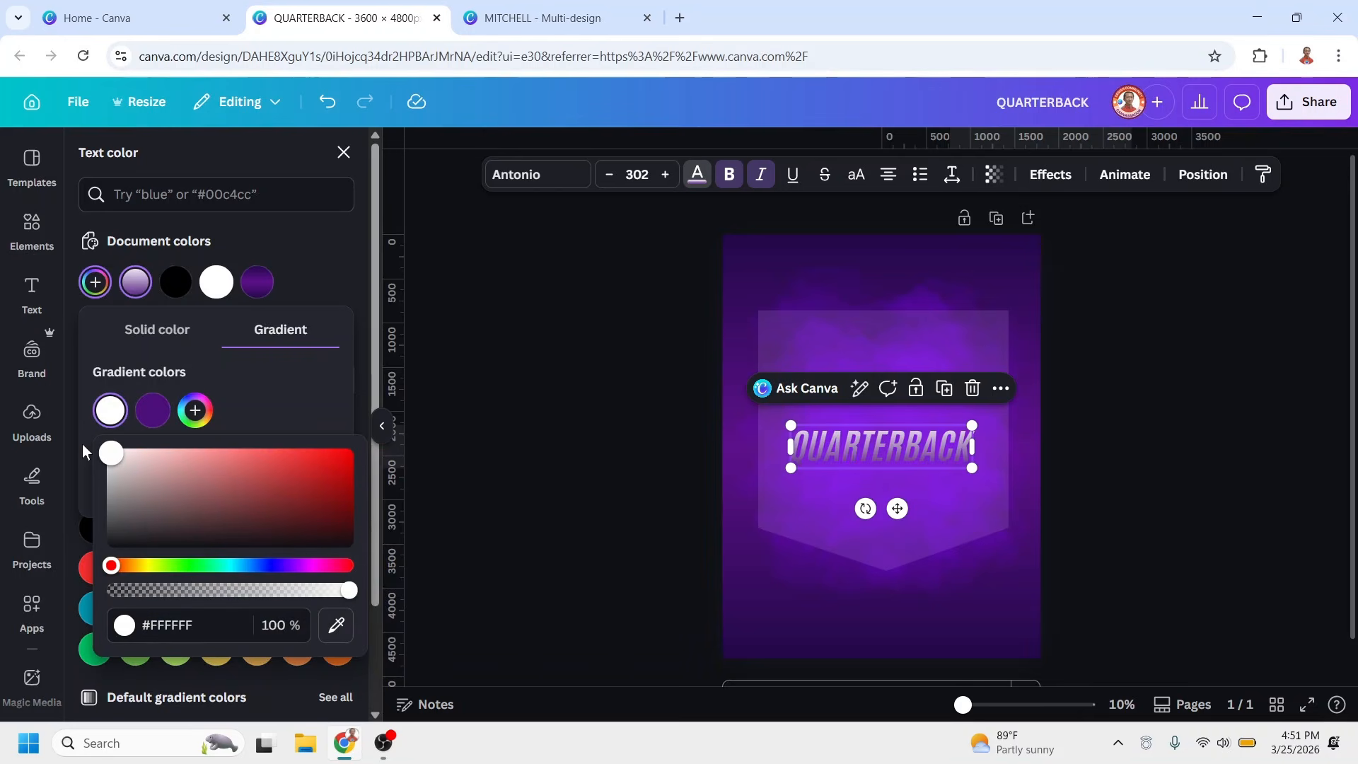
pyautogui.click(145, 415)
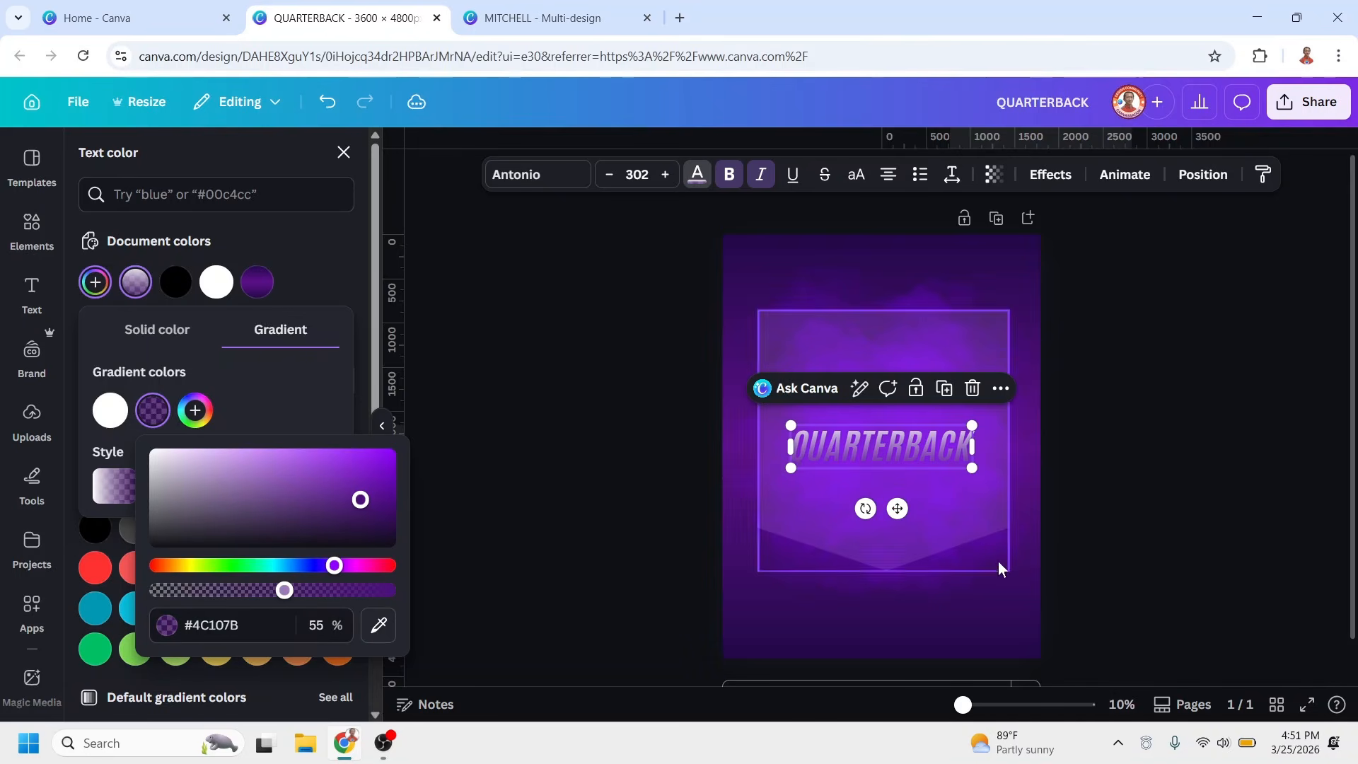
# Rotate the QUARTERBACK heading to -90°, place it along the pentagon's left edge and enlarge it to about 2361 px long
pyautogui.moveTo(865, 509); pyautogui.dragTo(973, 474)
pyautogui.moveTo(888, 425); pyautogui.dragTo(787, 391)
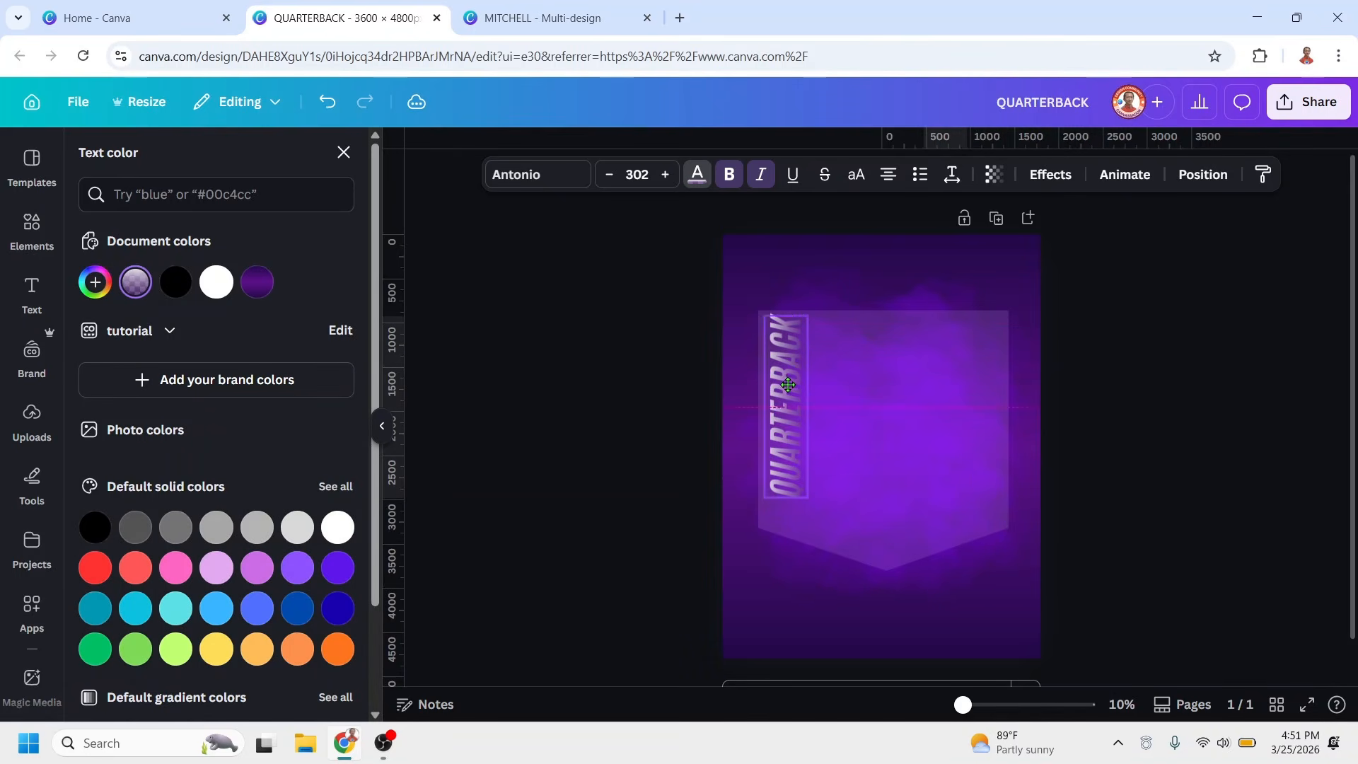
pyautogui.moveTo(802, 504); pyautogui.dragTo(824, 531)
# Move the QUARTERBACK heading beneath the pentagon panel in the layer order
pyautogui.click(1205, 176)
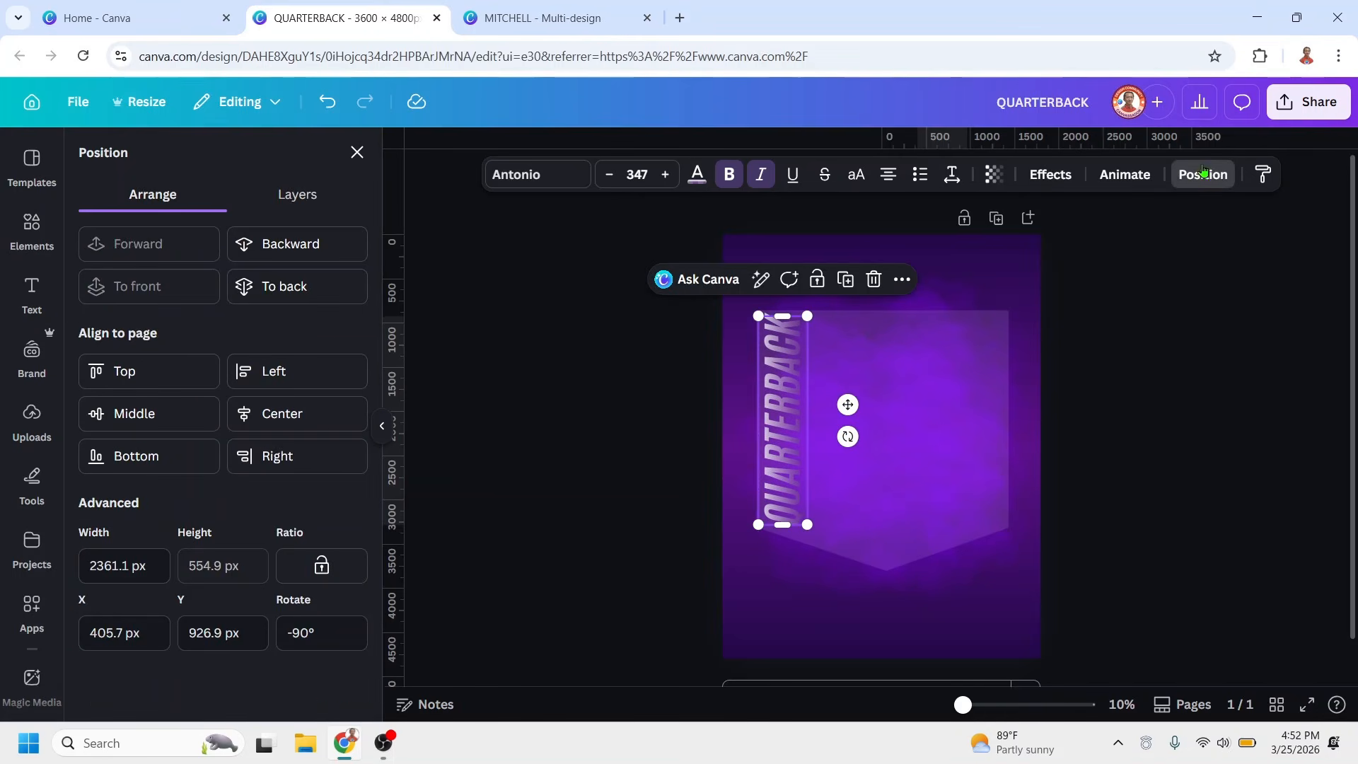
pyautogui.click(304, 197)
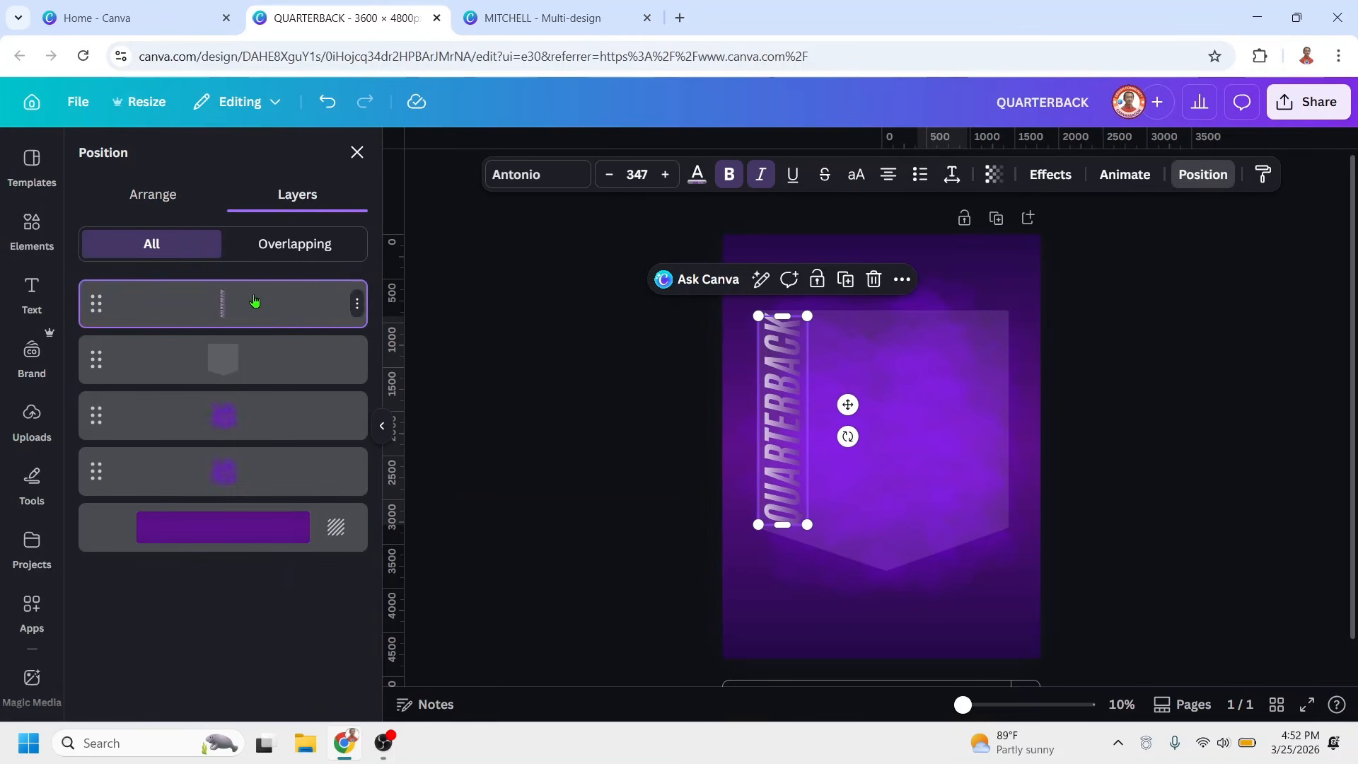
pyautogui.moveTo(258, 303); pyautogui.dragTo(245, 448)
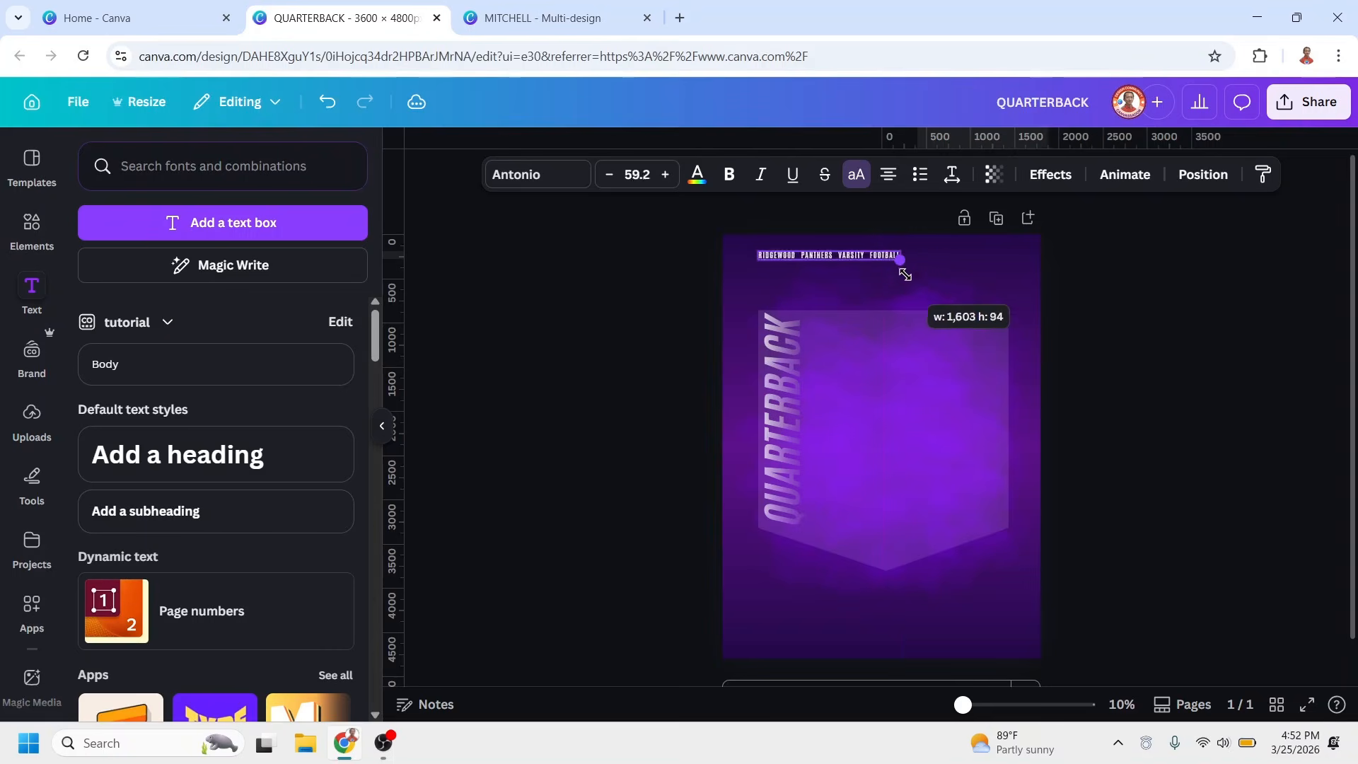
# Enlarge the RIDGEWOOD PANTHERS VARSITY FOOTBALL line above the panel to match the pentagon's width
pyautogui.moveTo(910, 286); pyautogui.dragTo(1004, 300)
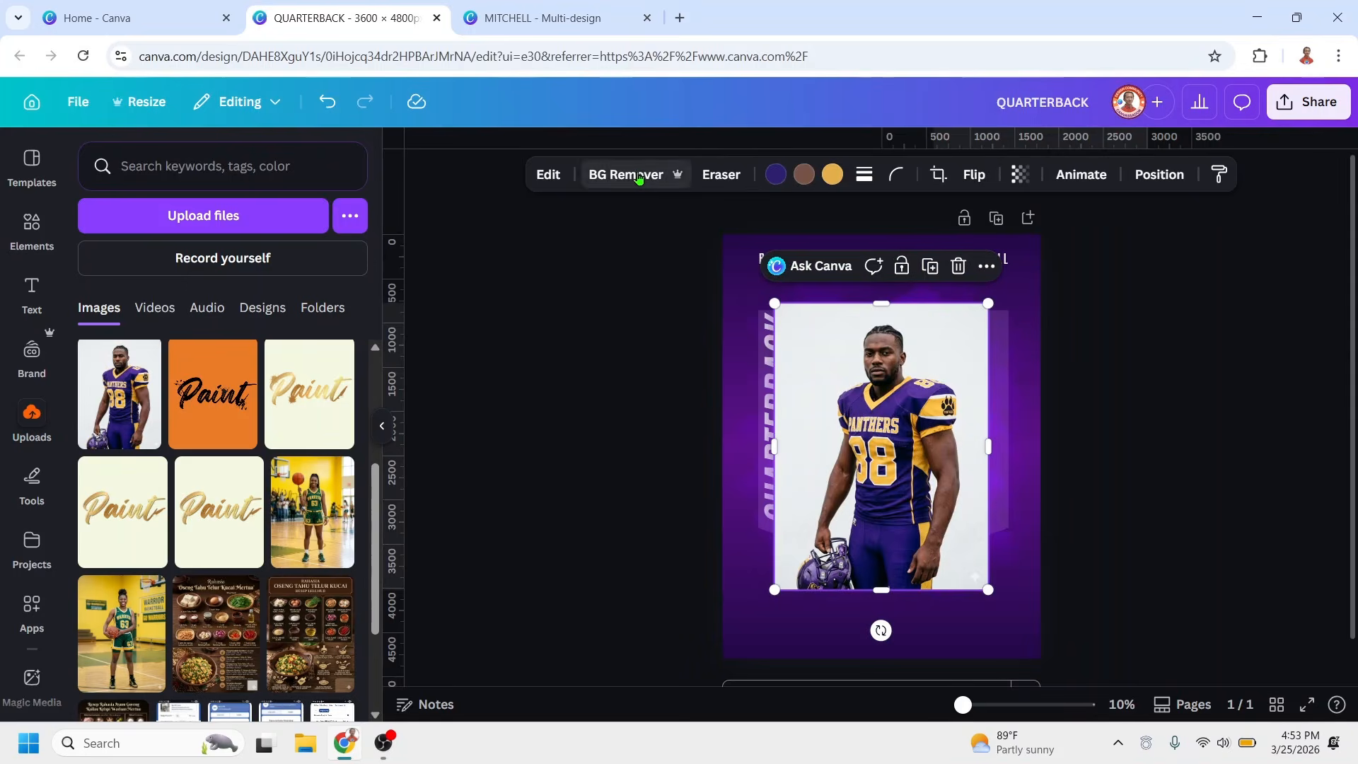
# Add the uploaded photo of the purple-jersey player without its background and enlarge it over the center of the panel
pyautogui.click(119, 394)
pyautogui.click(637, 173)
pyautogui.moveTo(988, 304); pyautogui.dragTo(1069, 240)
pyautogui.moveTo(959, 367); pyautogui.dragTo(932, 366)
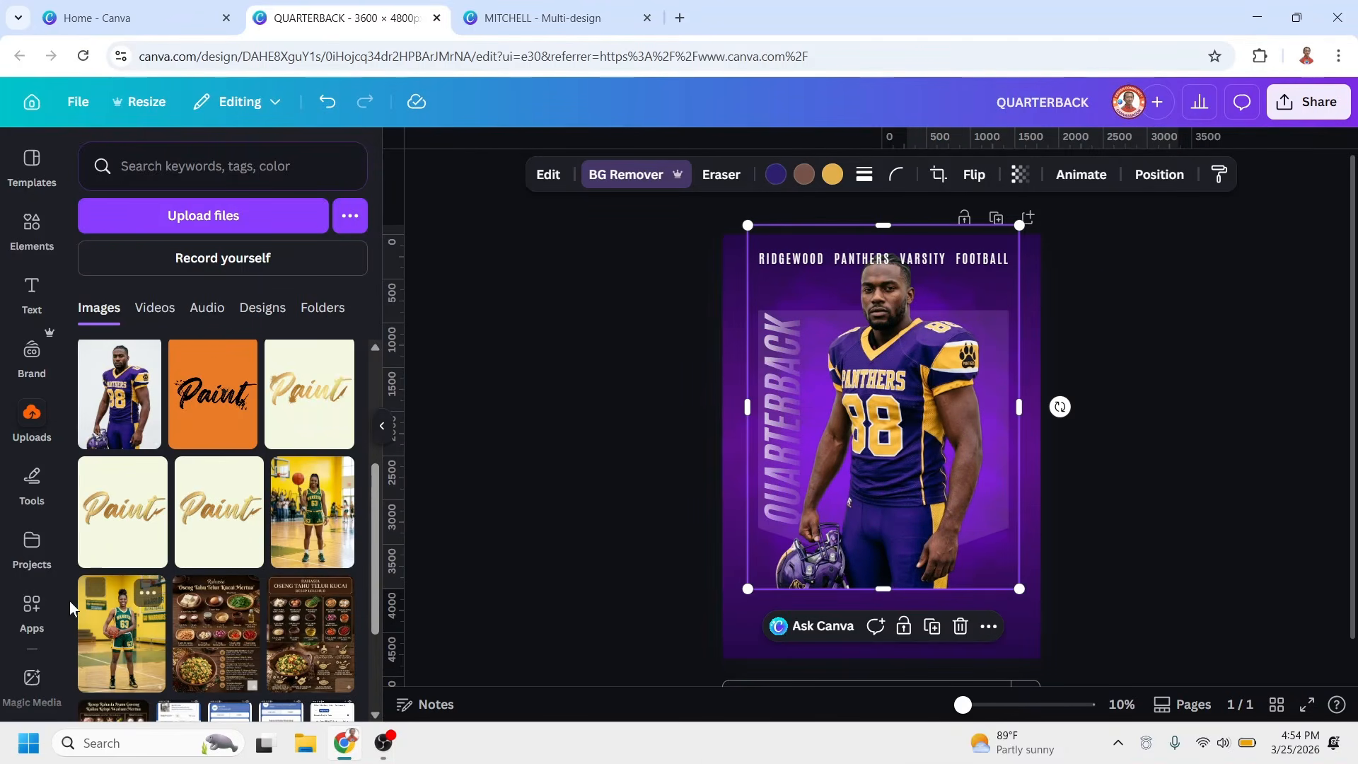
# Search the apps for "BLENDER" and open Image Blender for the selected player cutout
pyautogui.click(15, 614)
pyautogui.click(181, 158)
pyautogui.write('B')
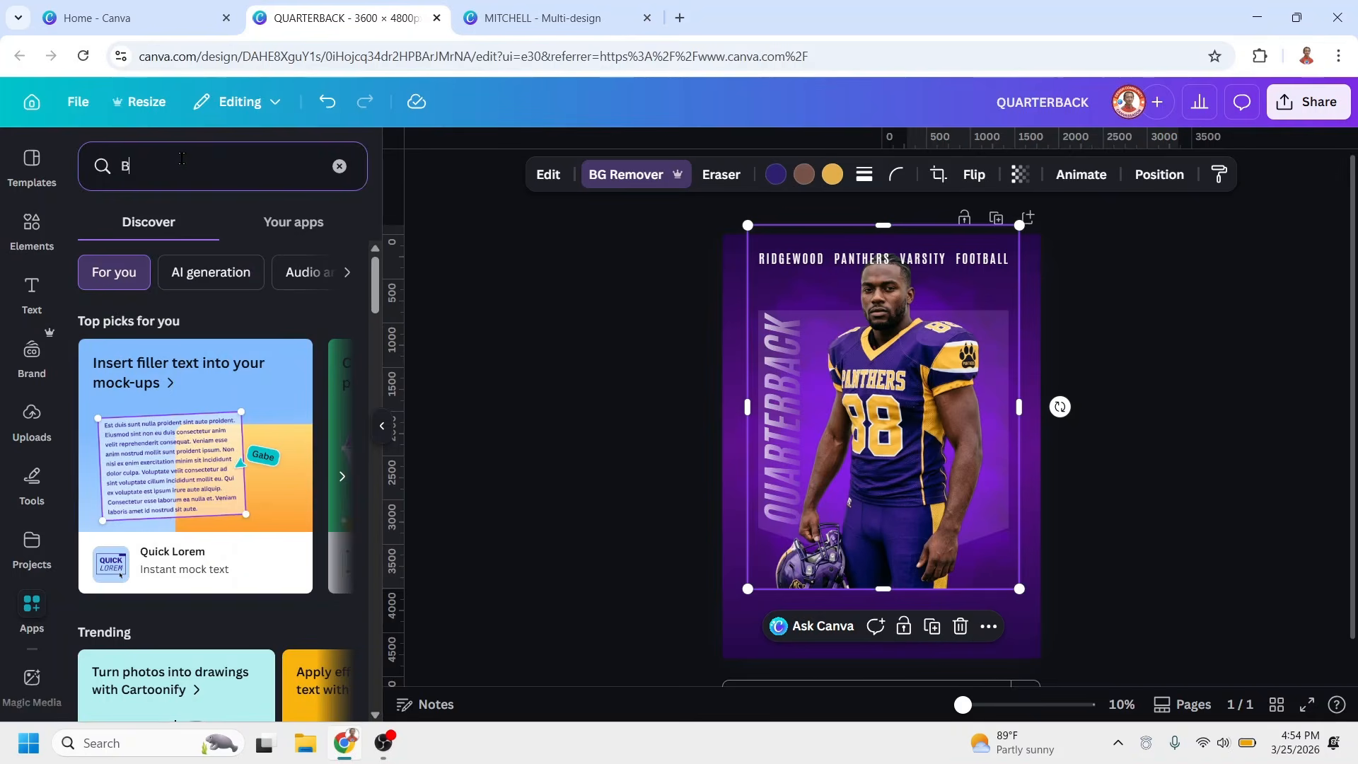
pyautogui.write('LENDER')
pyautogui.press('Return')
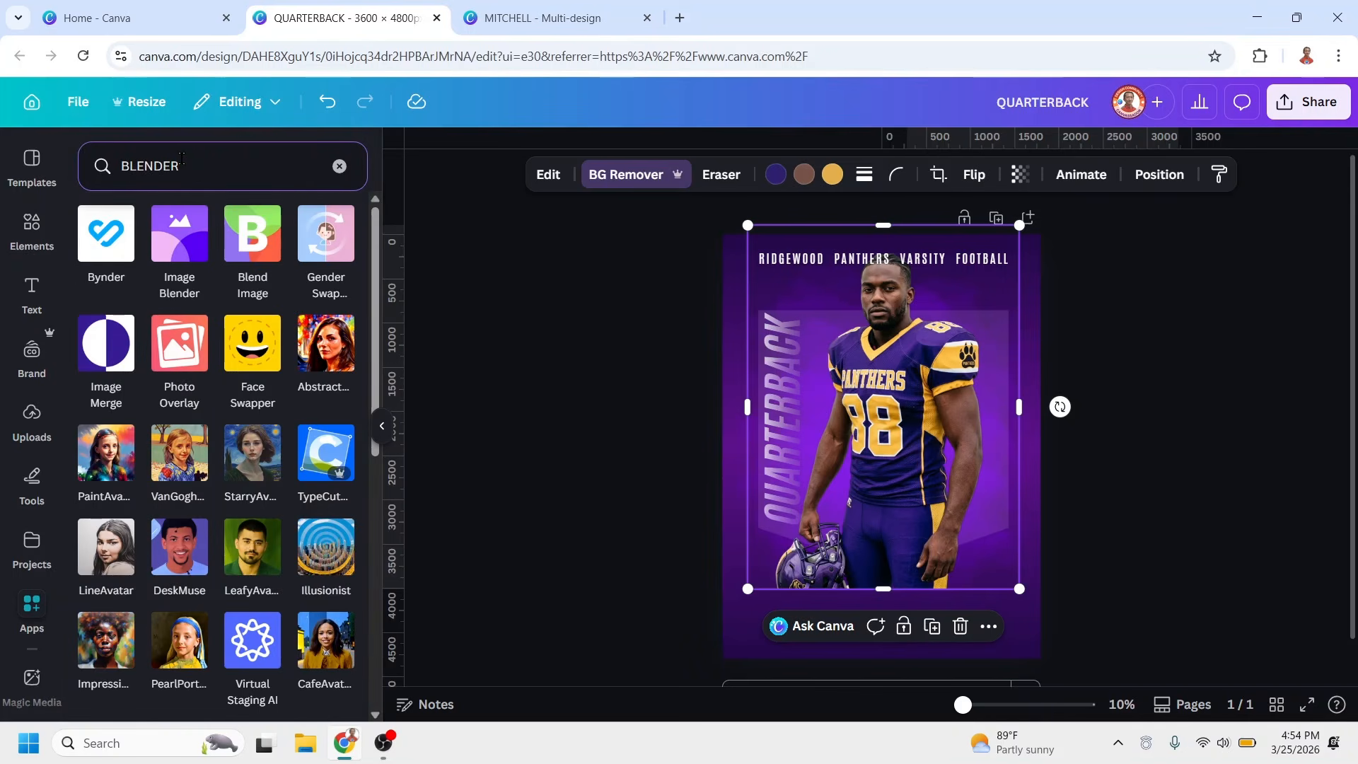
pyautogui.click(181, 254)
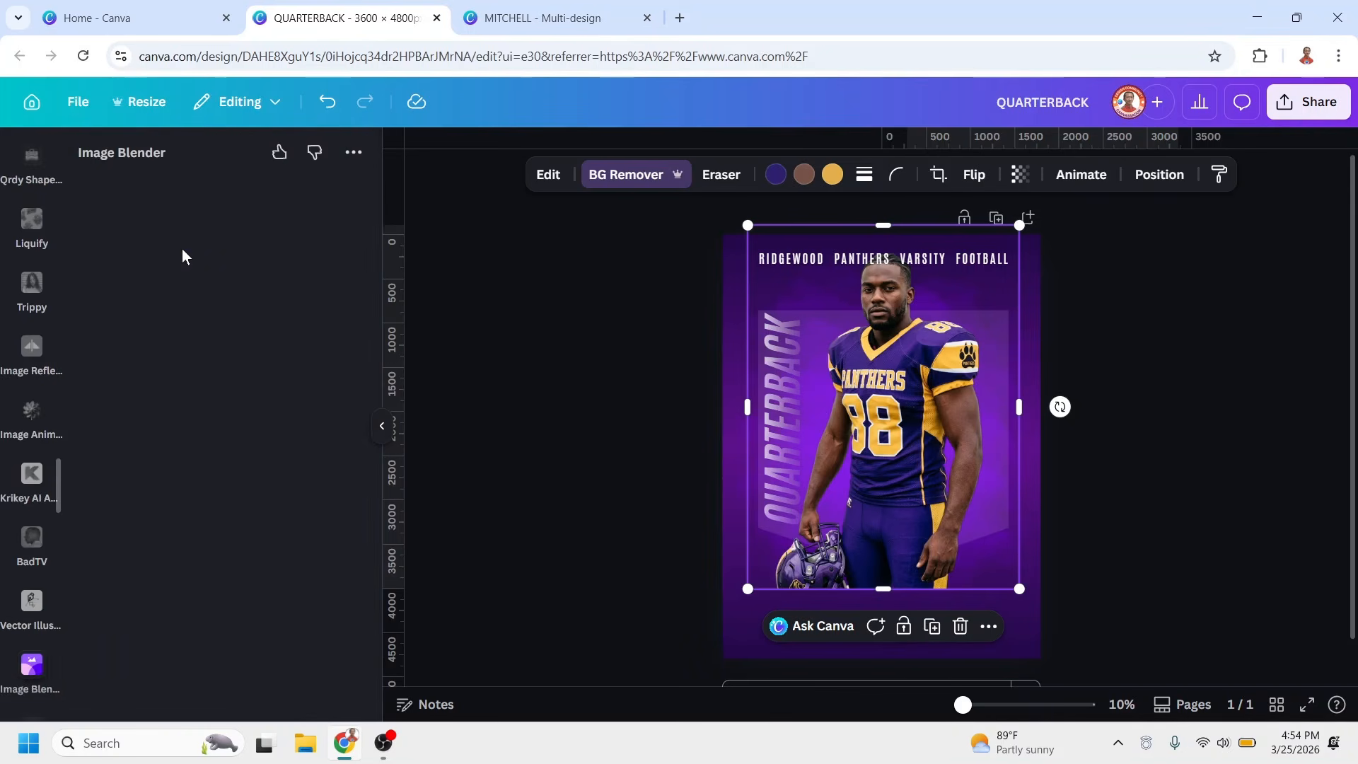
# Fade out the player below the waist with a linear blend at strength 50 and save the blended image
pyautogui.click(126, 307)
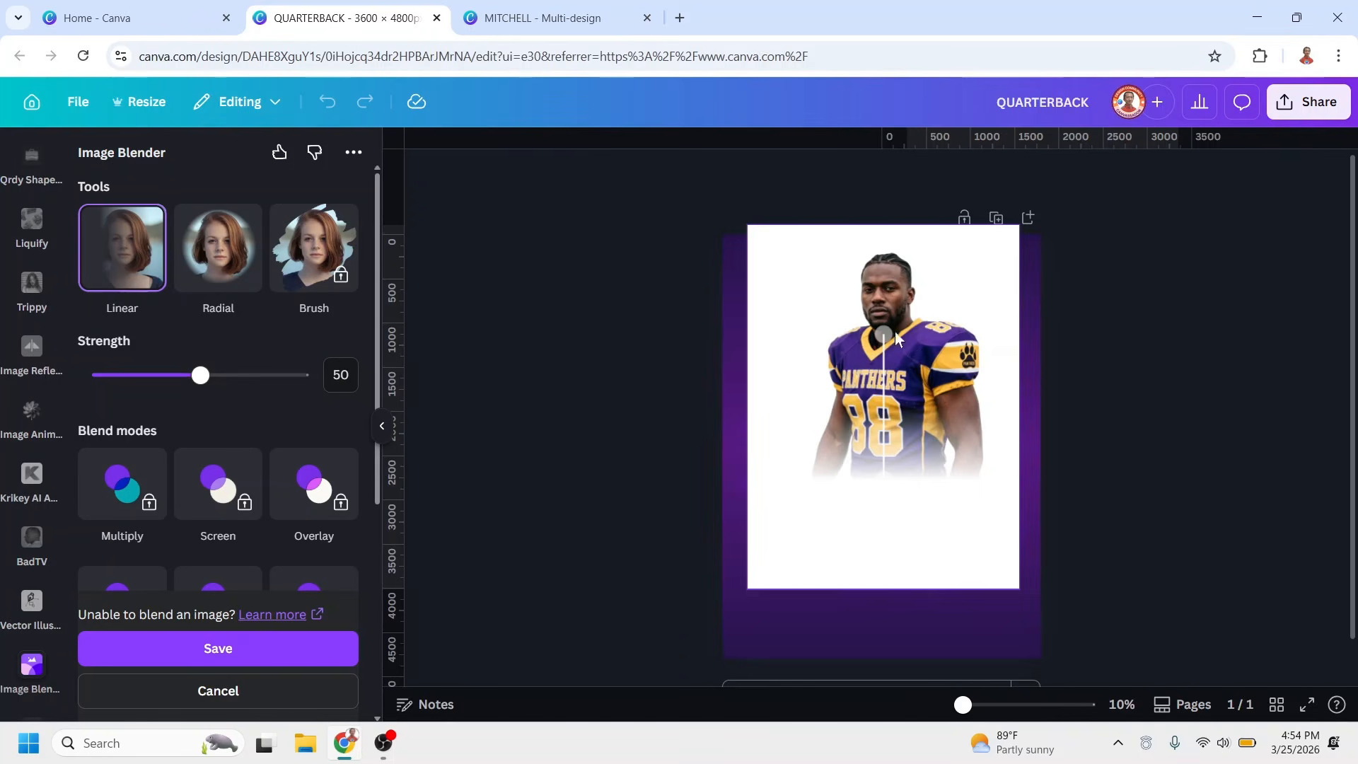
pyautogui.moveTo(883, 331); pyautogui.dragTo(876, 423)
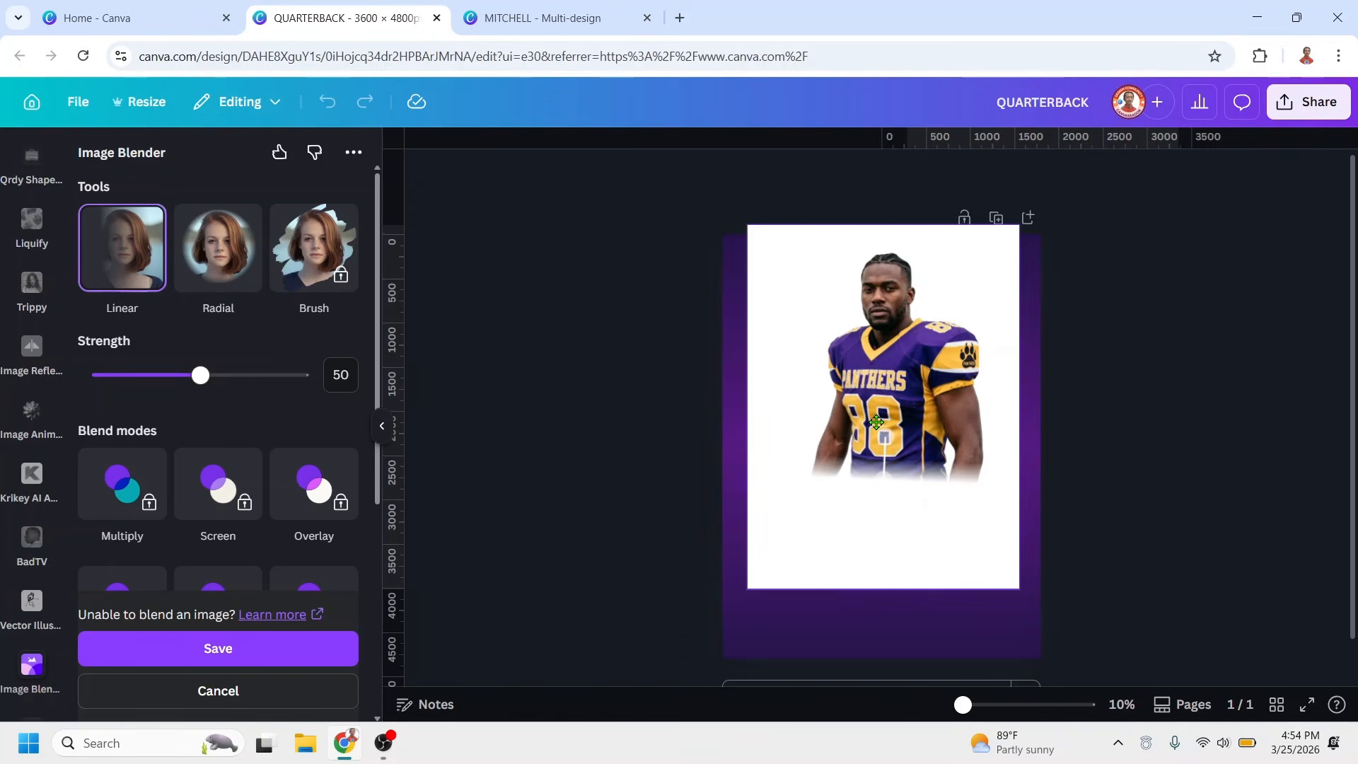
pyautogui.moveTo(884, 482); pyautogui.dragTo(879, 484)
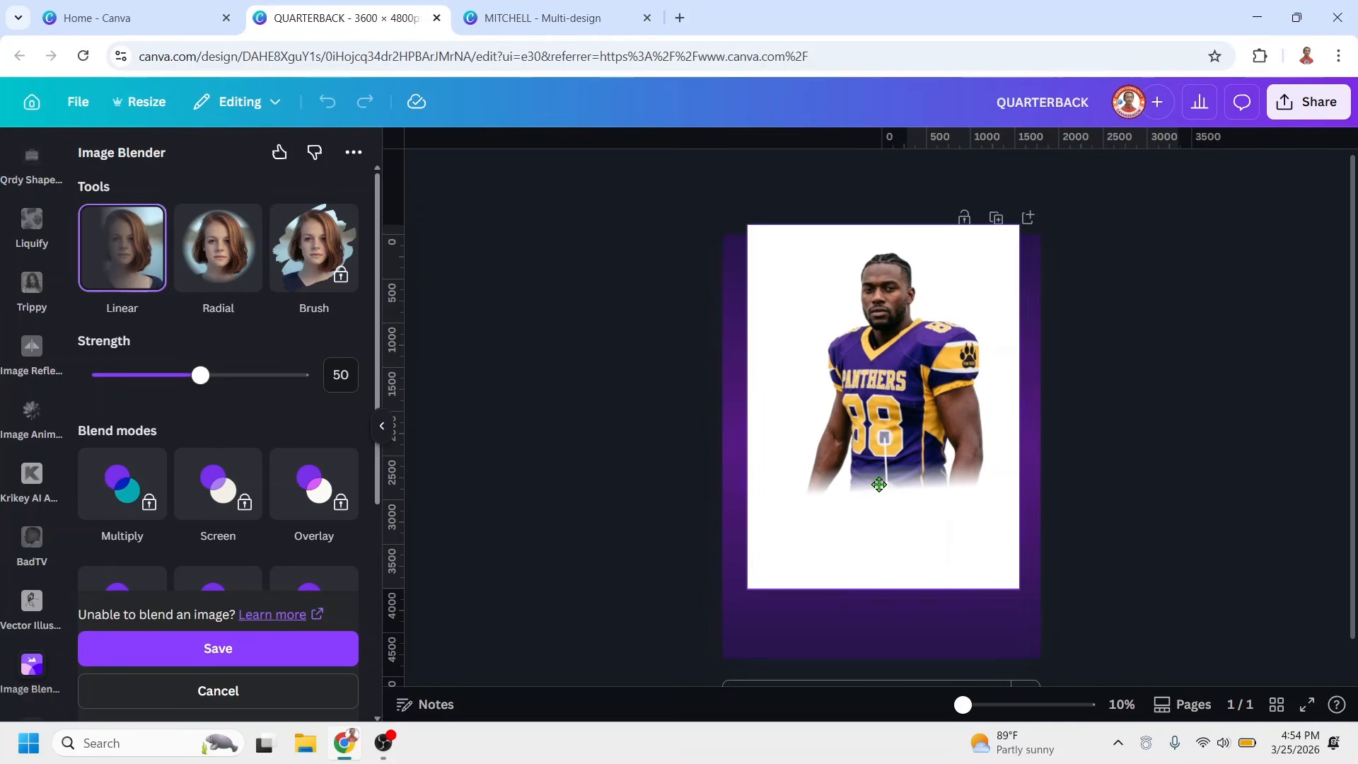
pyautogui.click(301, 648)
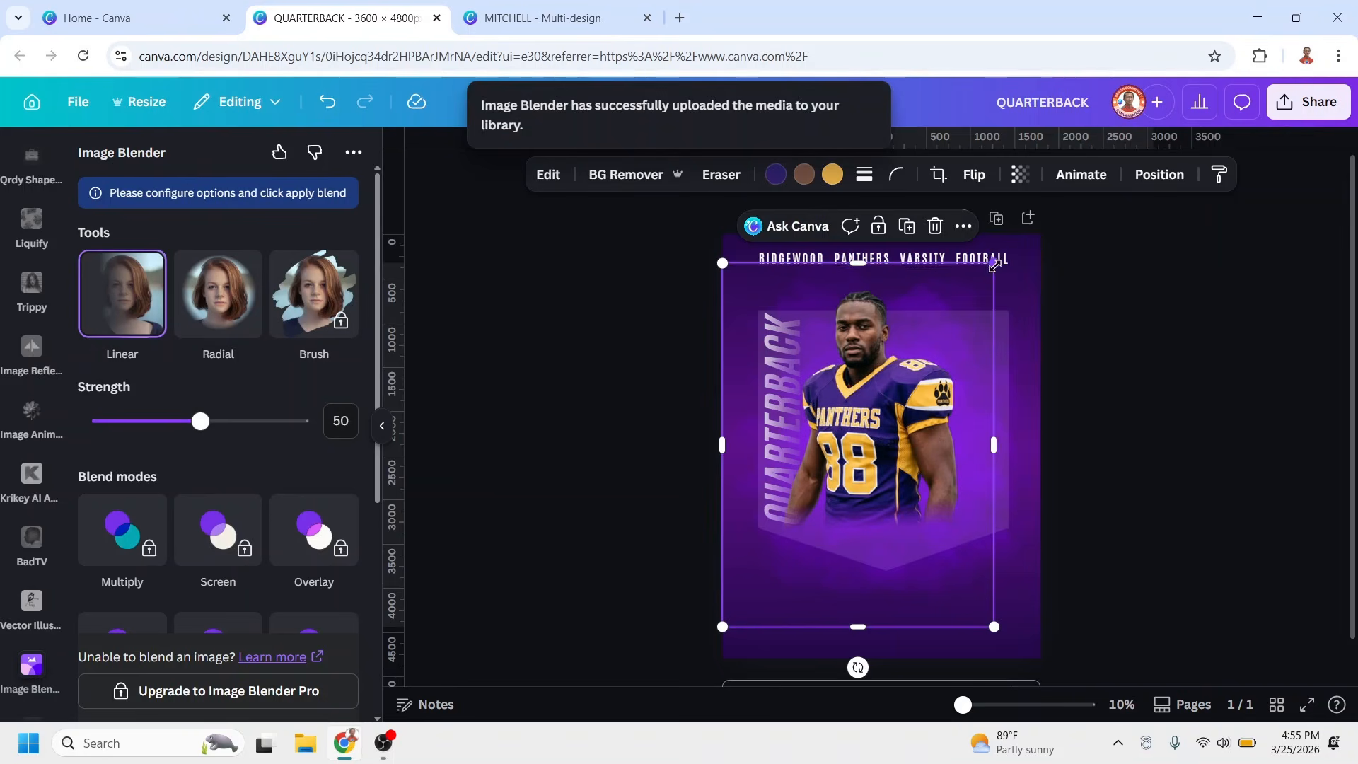
# Enlarge the faded player image to nearly the full page width, center it on the poster and bring it to the front
pyautogui.moveTo(996, 262); pyautogui.dragTo(1056, 222)
pyautogui.moveTo(943, 384); pyautogui.dragTo(948, 397)
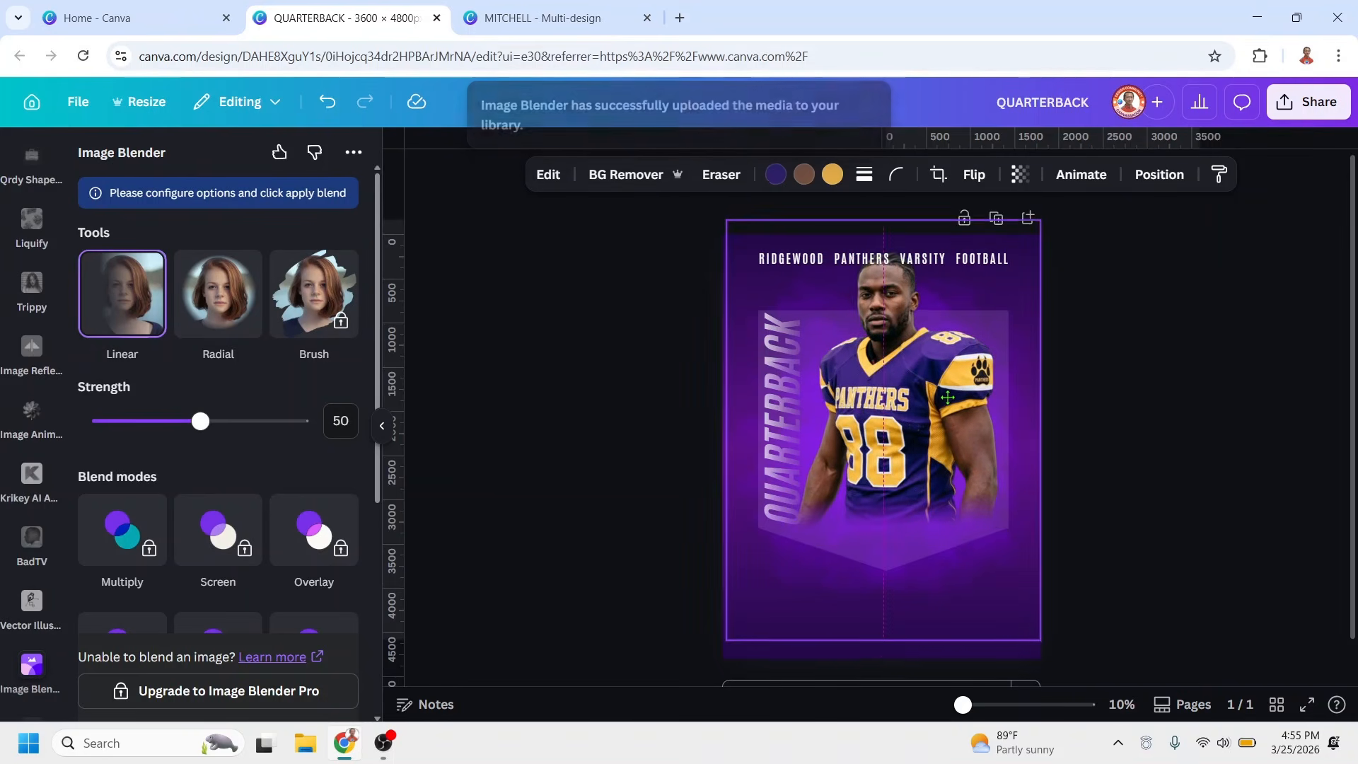
pyautogui.rightClick(947, 396)
pyautogui.moveTo(1008, 372)
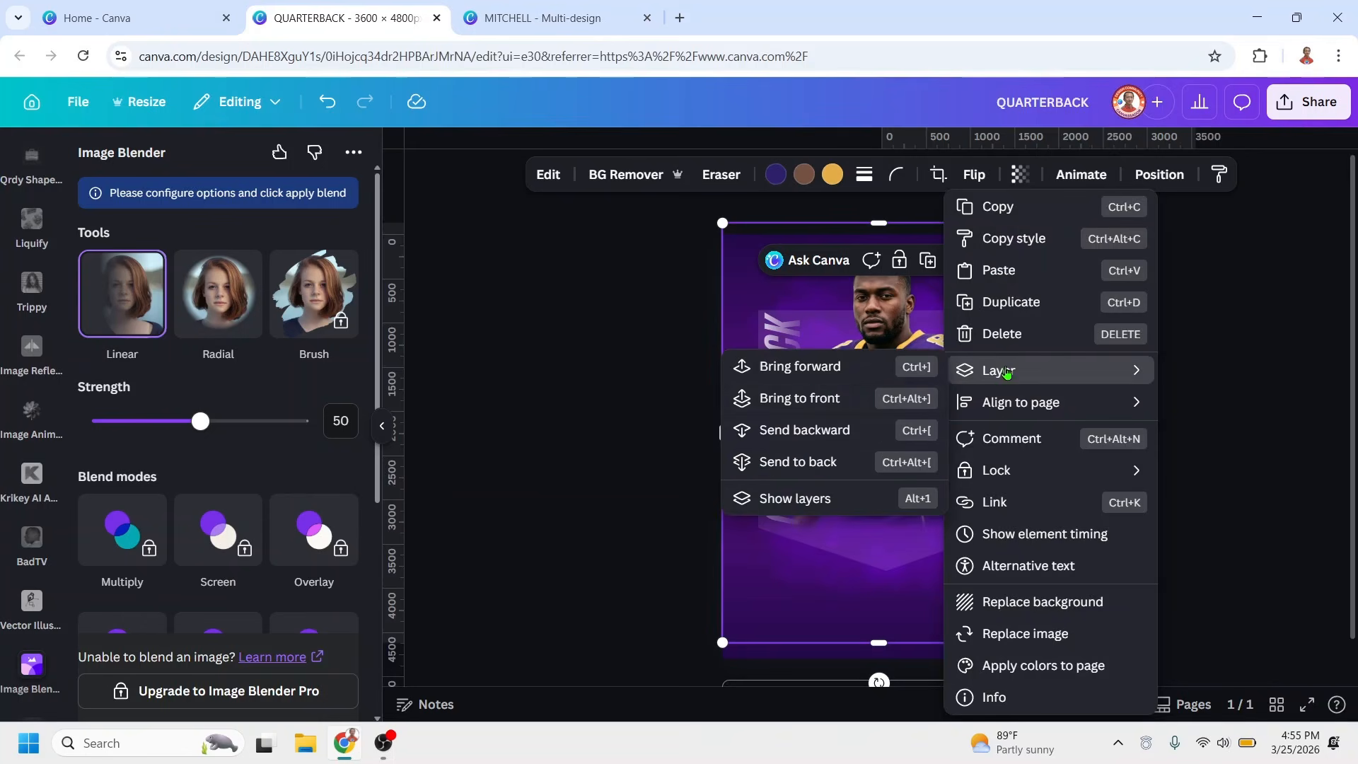
pyautogui.click(814, 397)
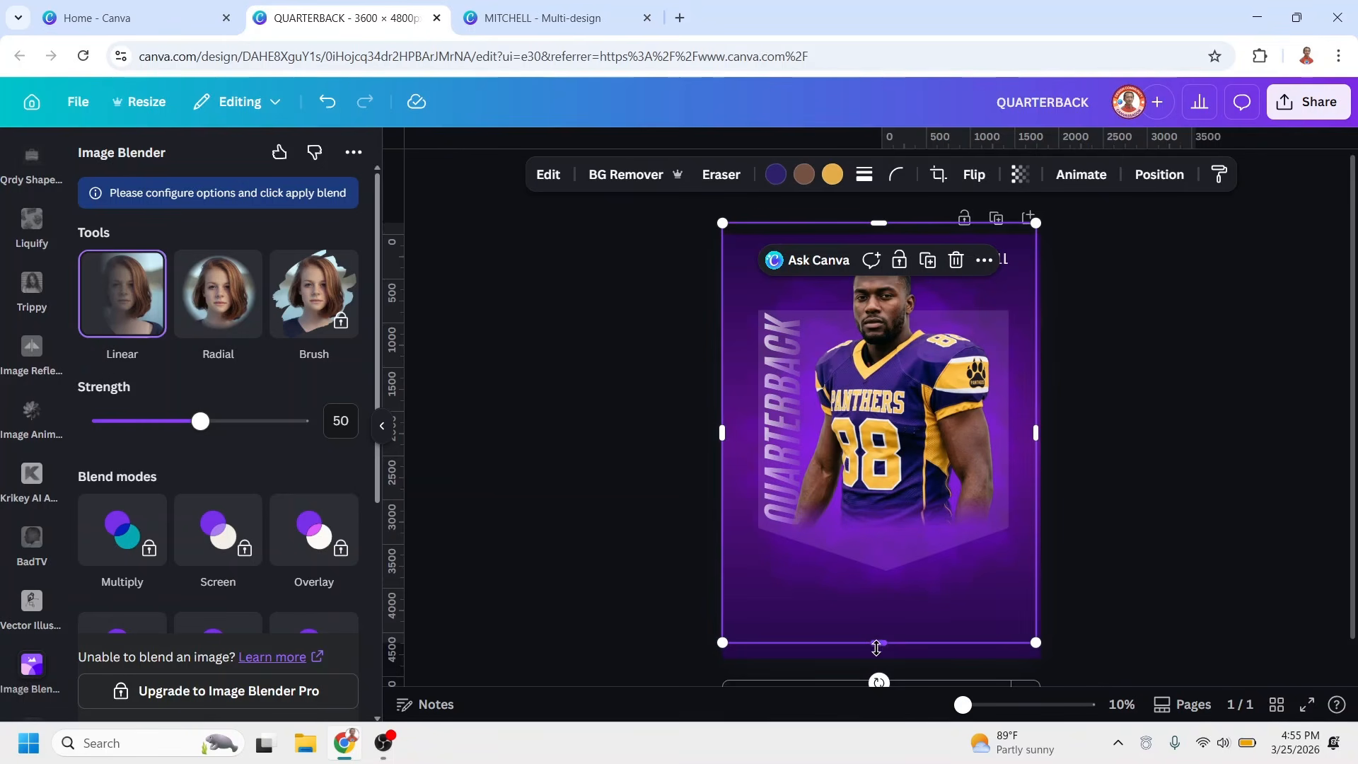
# Crop the empty area from the bottom and both sides of the faded player image
pyautogui.moveTo(878, 642); pyautogui.dragTo(878, 548)
pyautogui.moveTo(722, 385); pyautogui.dragTo(777, 385)
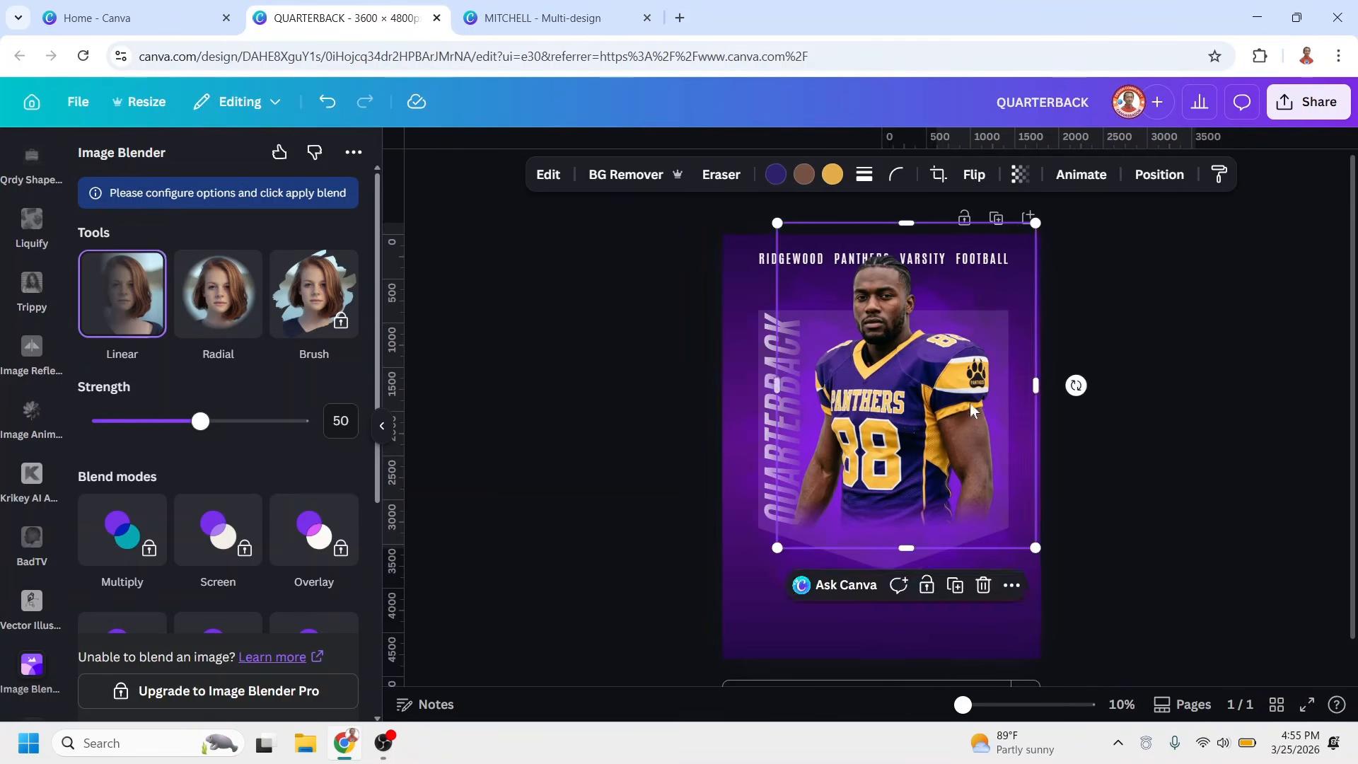
pyautogui.moveTo(1036, 346); pyautogui.dragTo(1007, 346)
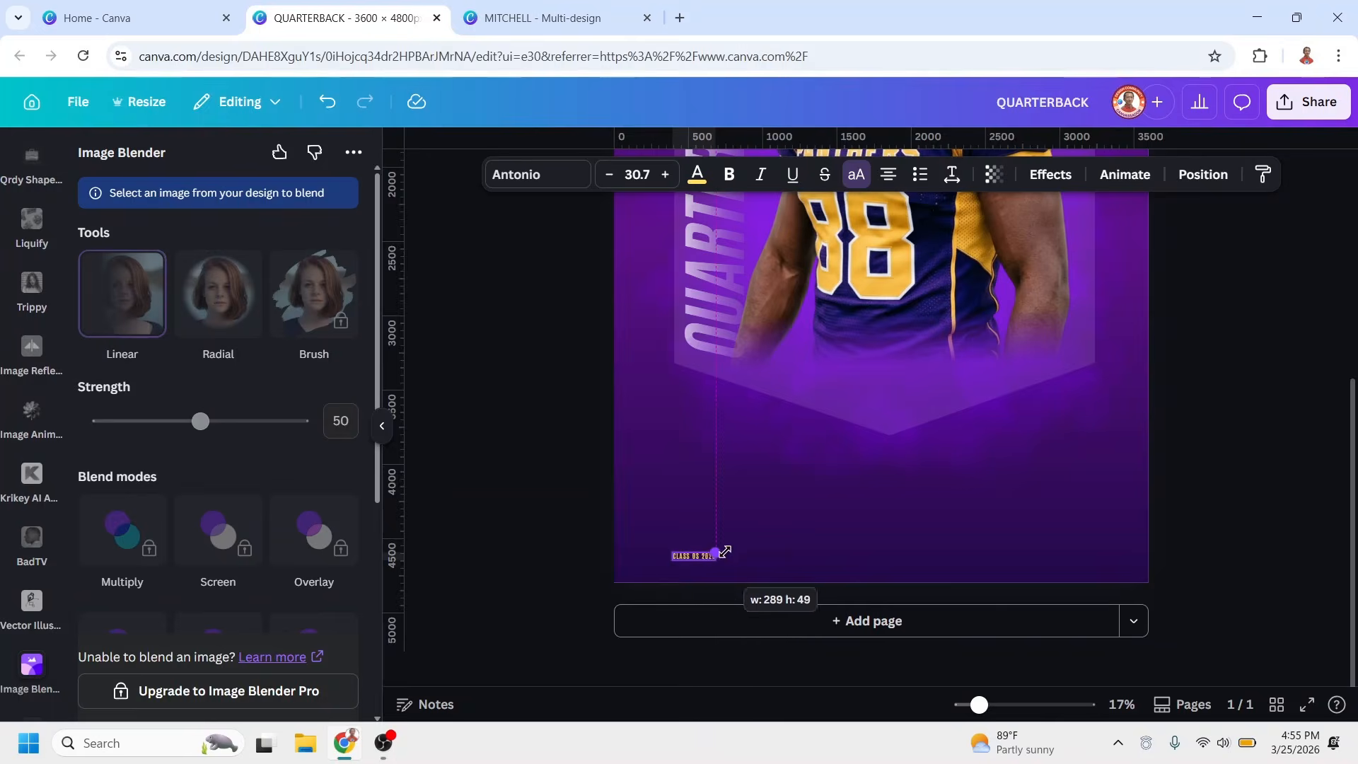
# Enlarge the CLASS OS 2026 line, the surname and the script first name below the panel to about 874 px wide
pyautogui.moveTo(742, 545); pyautogui.dragTo(799, 530)
pyautogui.moveTo(715, 522); pyautogui.dragTo(809, 461)
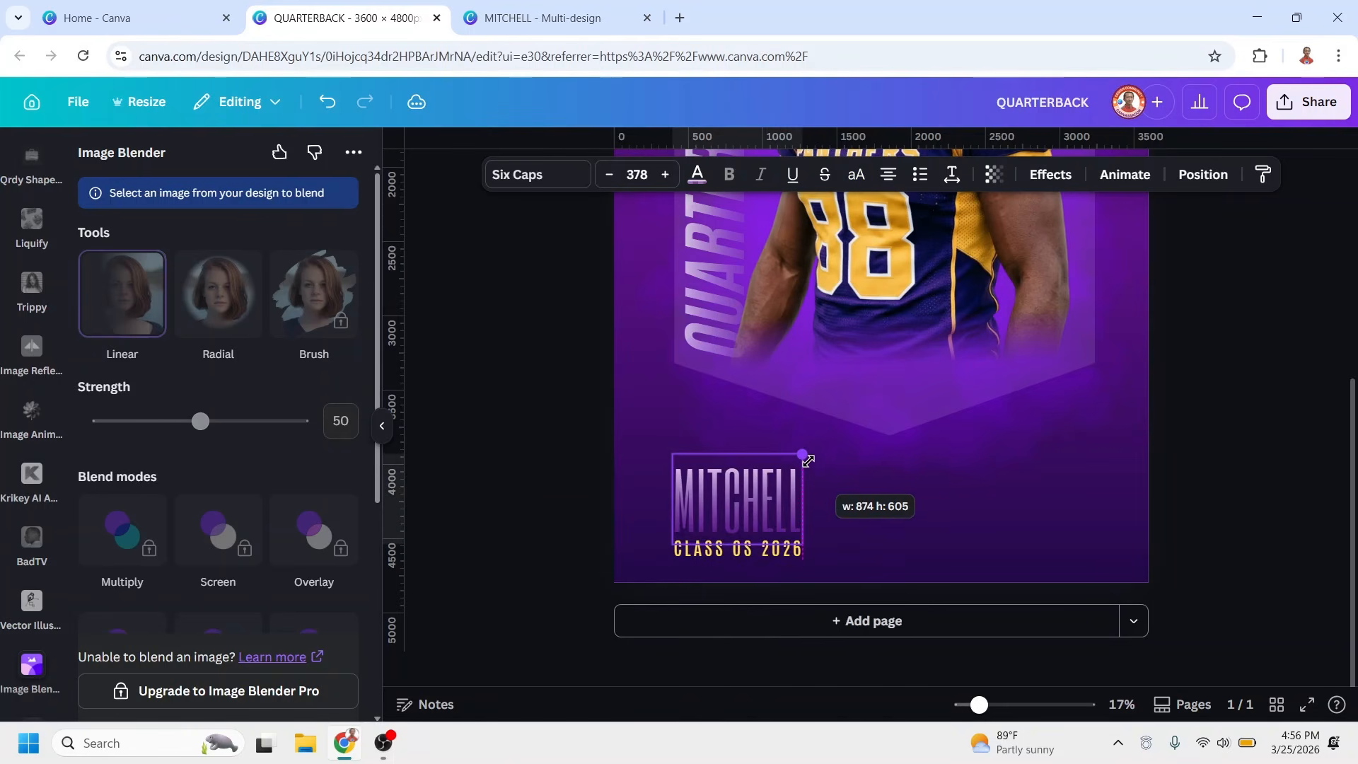
pyautogui.click(690, 466)
pyautogui.moveTo(710, 455); pyautogui.dragTo(803, 407)
pyautogui.click(933, 536)
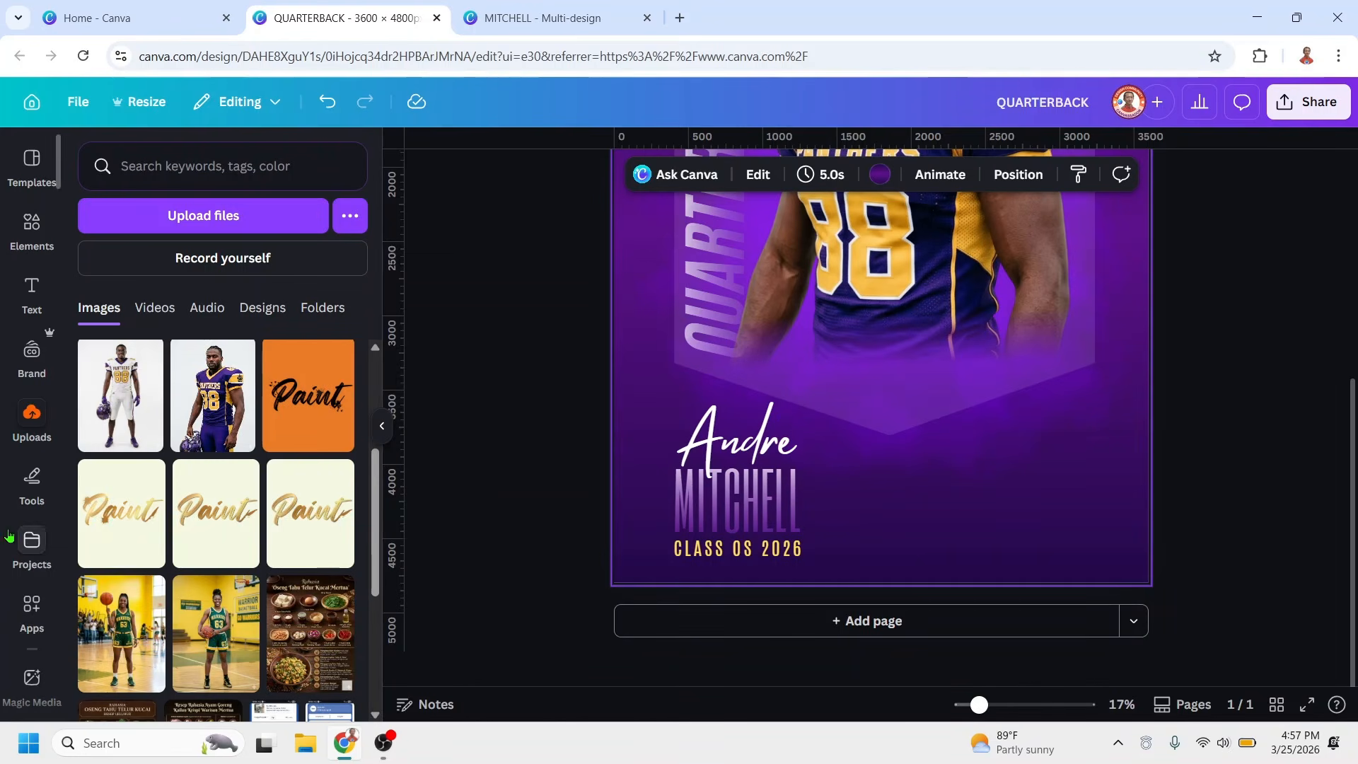
# Add the uploaded photo of the white-uniform player without its background, shrunk into the poster's lower-right area beside the name
pyautogui.click(120, 394)
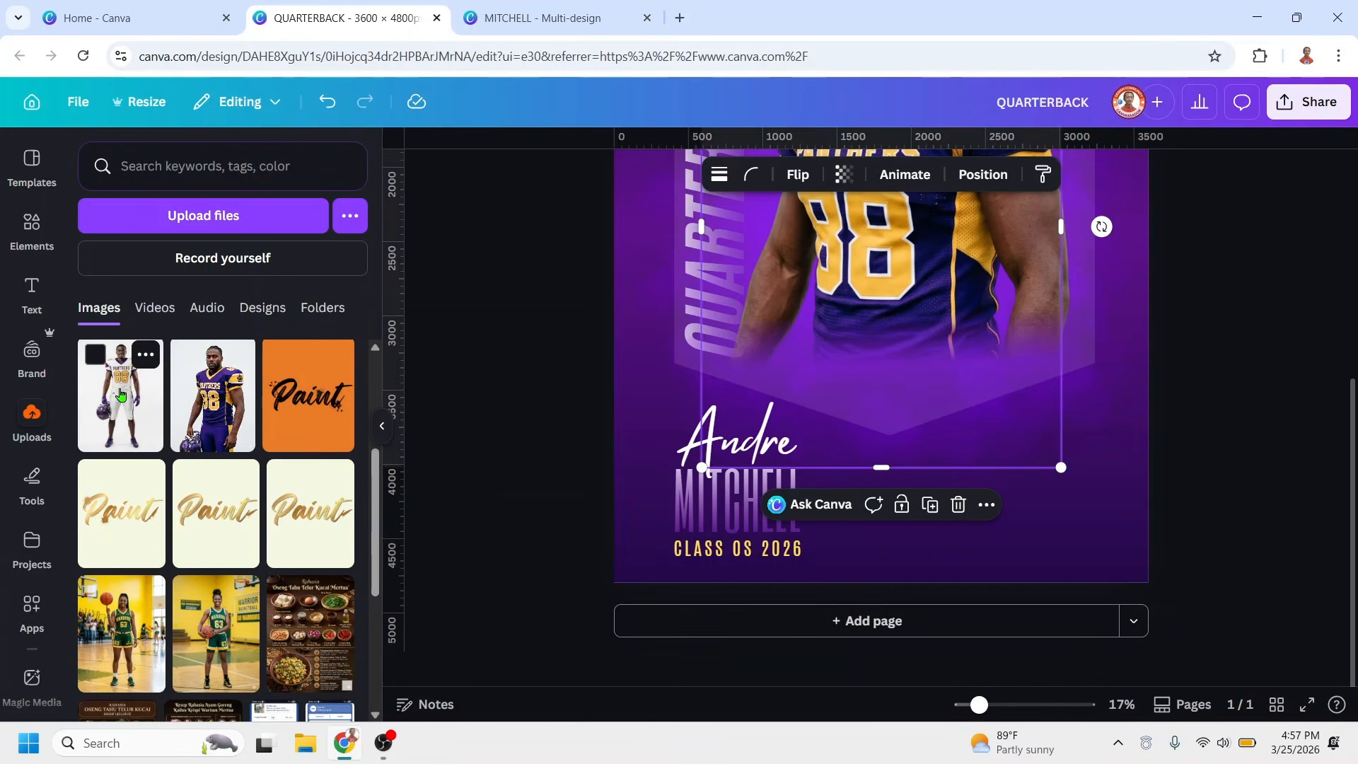
pyautogui.click(626, 174)
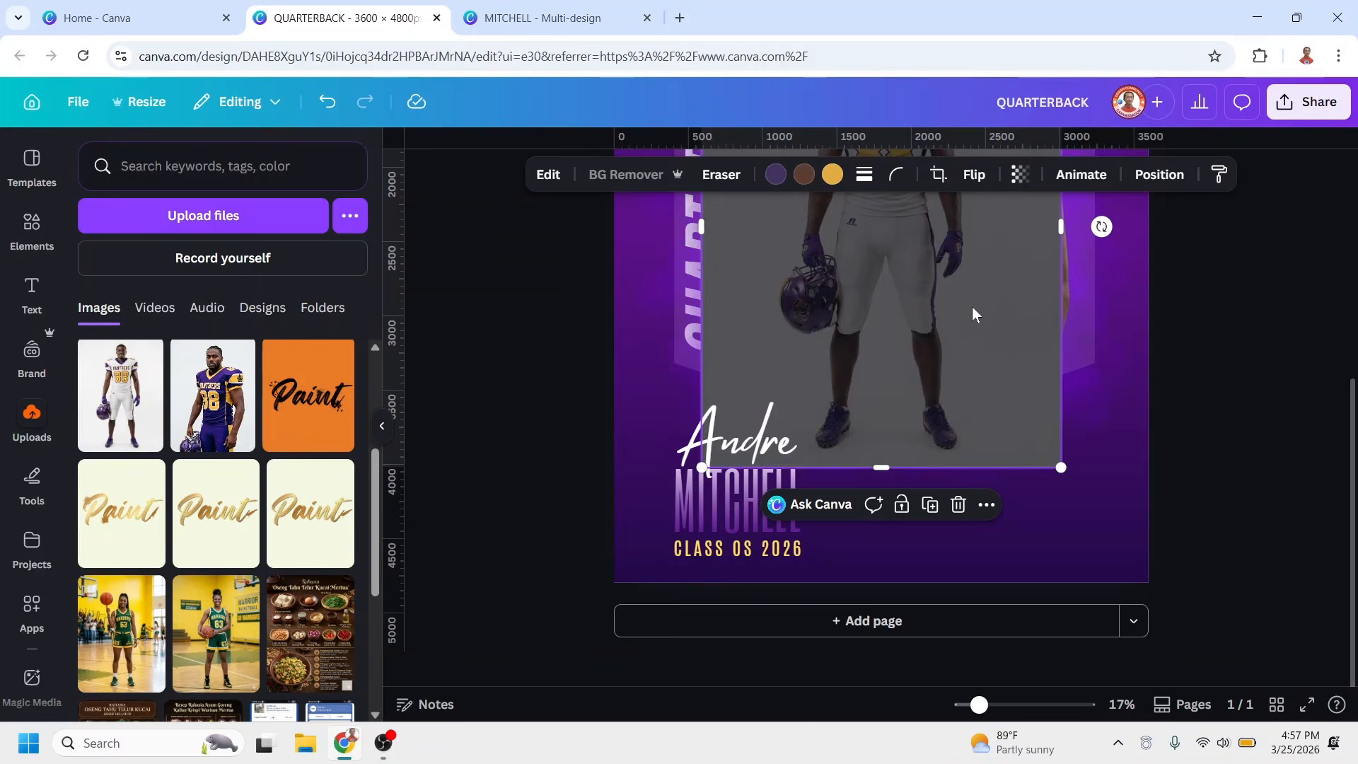
pyautogui.moveTo(948, 284); pyautogui.dragTo(1029, 383)
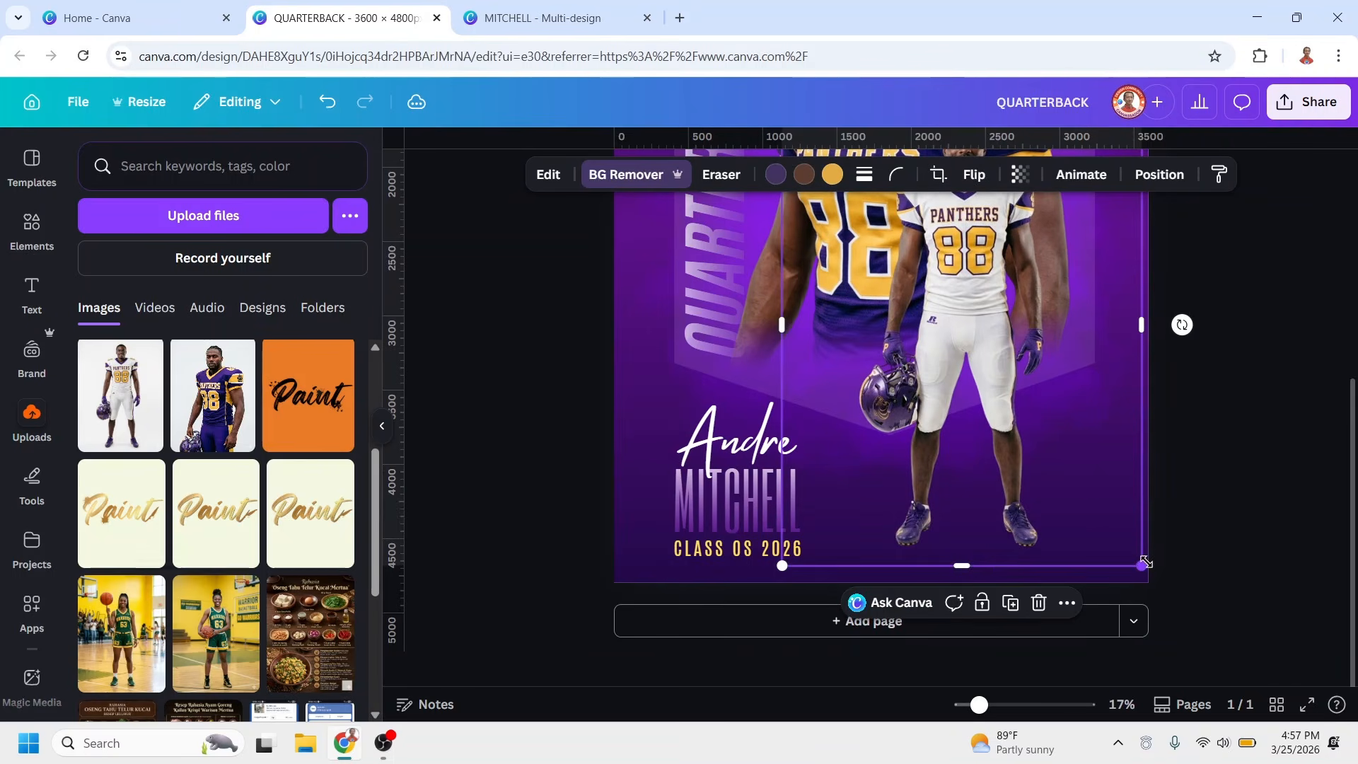
pyautogui.moveTo(1144, 563); pyautogui.dragTo(946, 297)
pyautogui.moveTo(875, 254); pyautogui.dragTo(1007, 487)
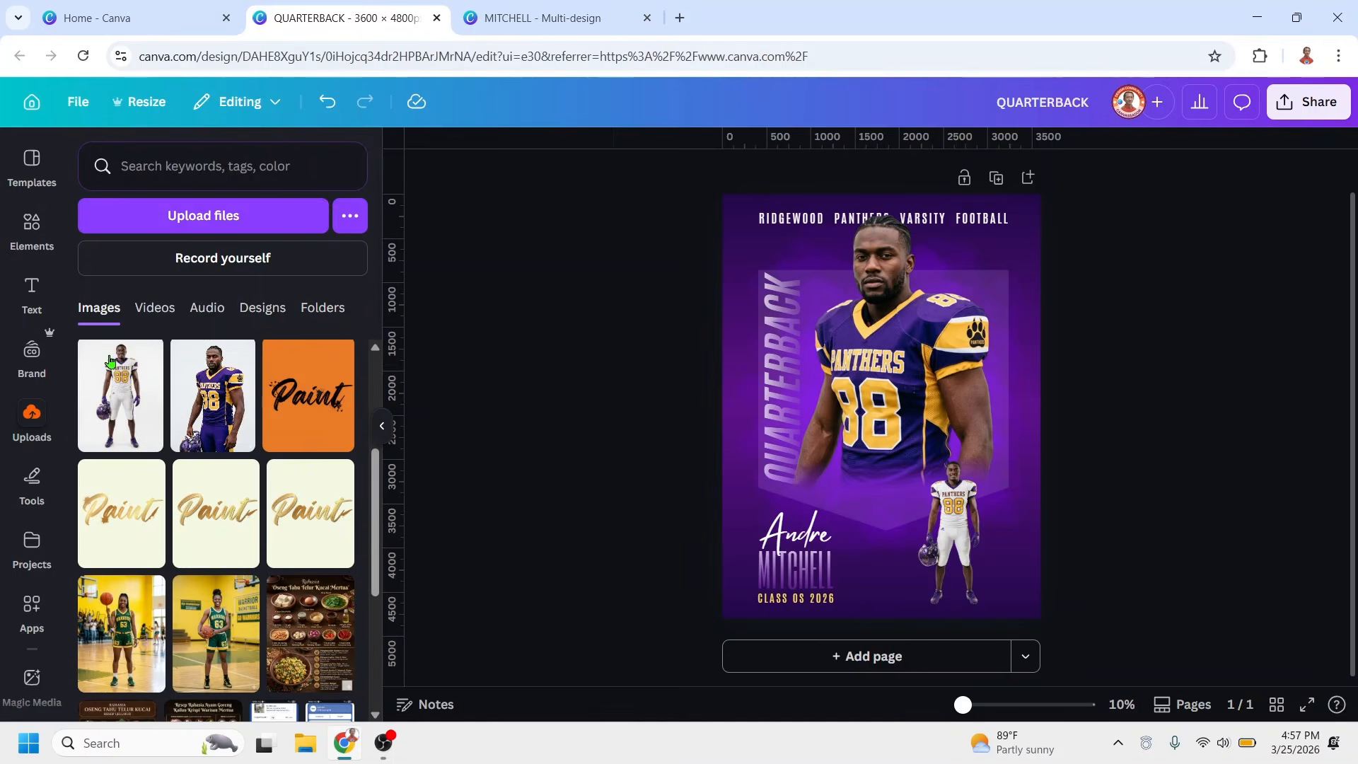
# Add the recently used Lens Flare Light graphic and place it small beside the white-uniform player near the poster's right edge
pyautogui.click(32, 226)
pyautogui.click(244, 205)
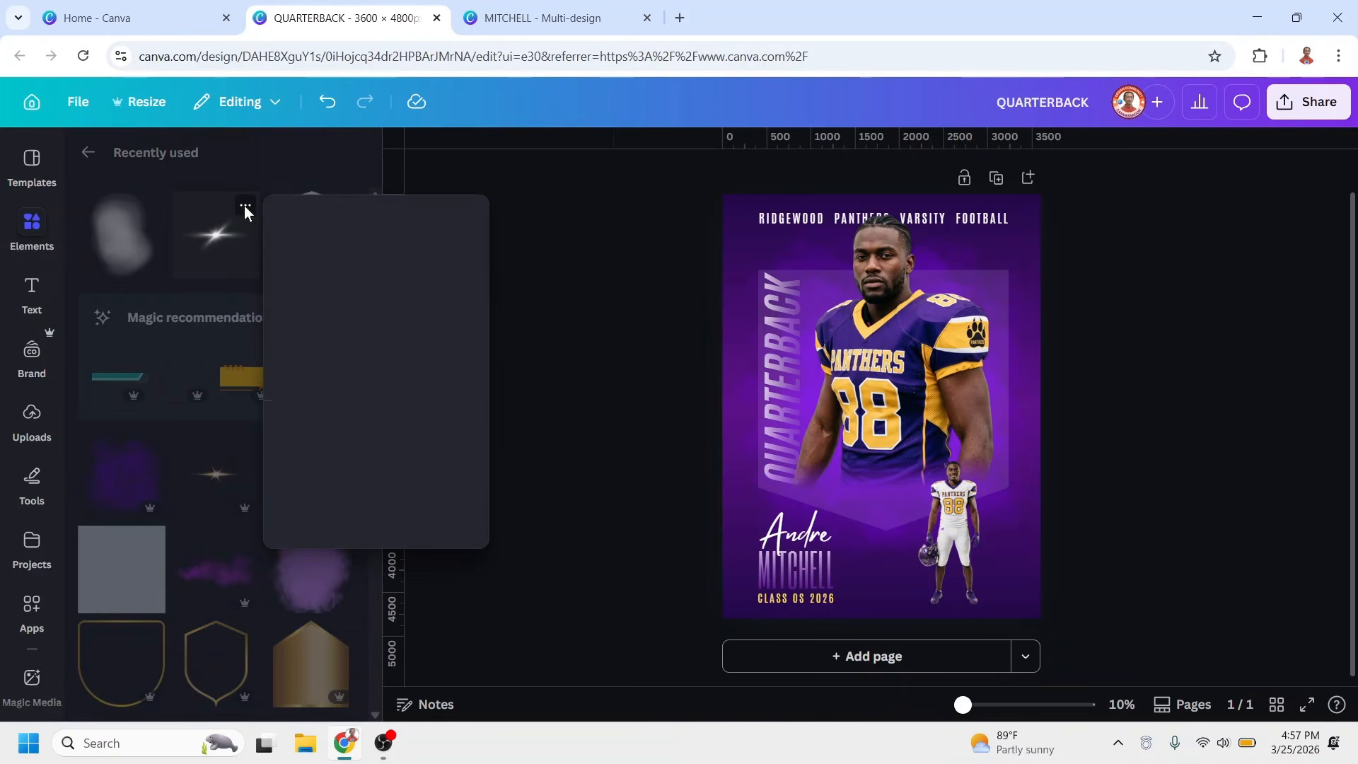
pyautogui.click(214, 236)
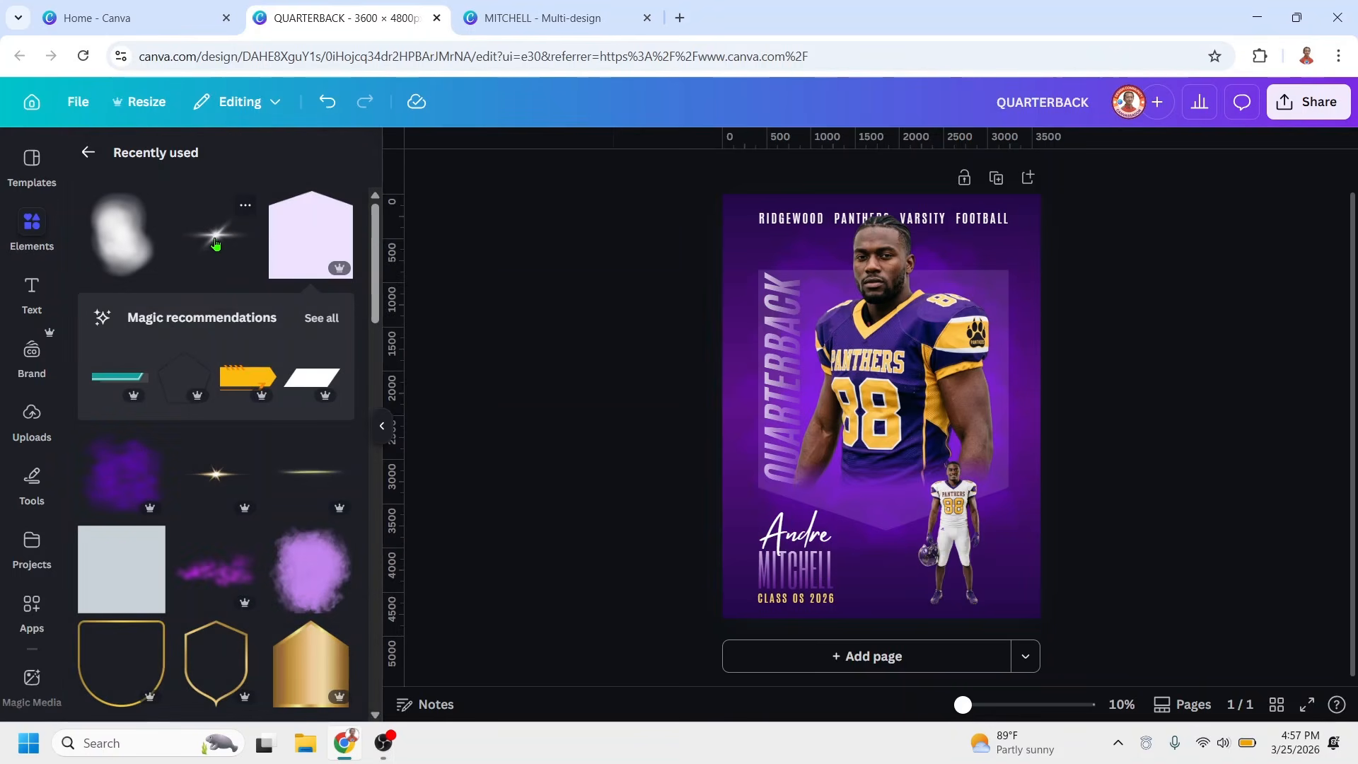
pyautogui.click(215, 240)
pyautogui.moveTo(754, 318); pyautogui.dragTo(1037, 482)
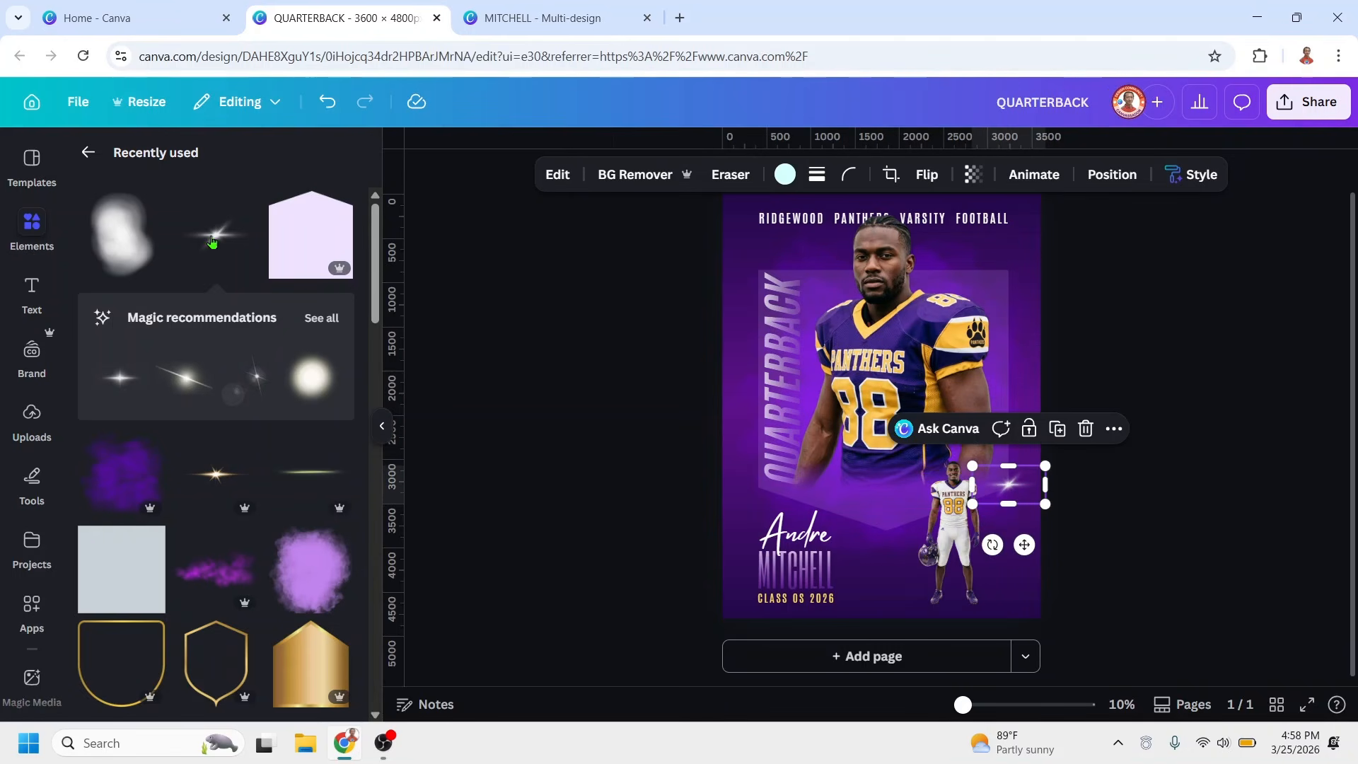
# Add the recently used white blur graphic and shrink it over the torso of the large purple-uniform player
pyautogui.click(152, 207)
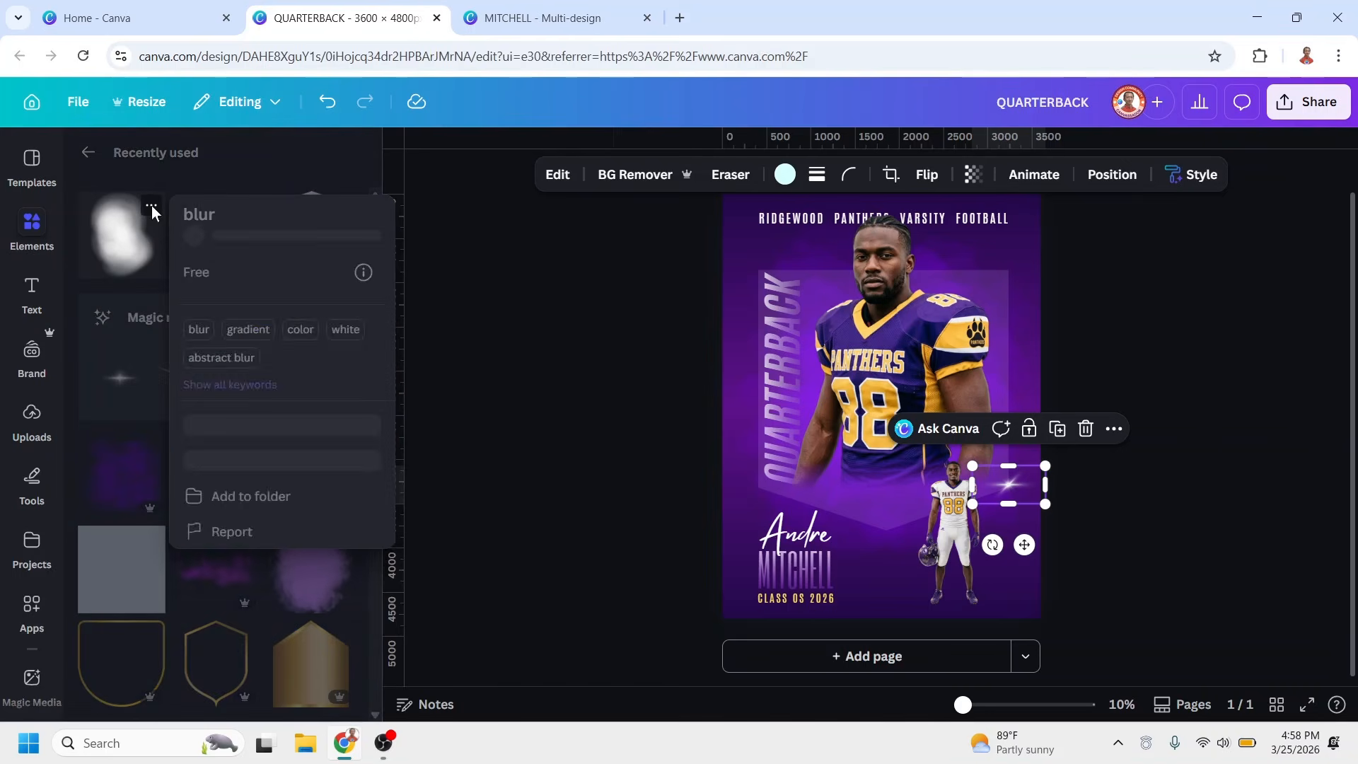
pyautogui.click(110, 244)
pyautogui.click(110, 243)
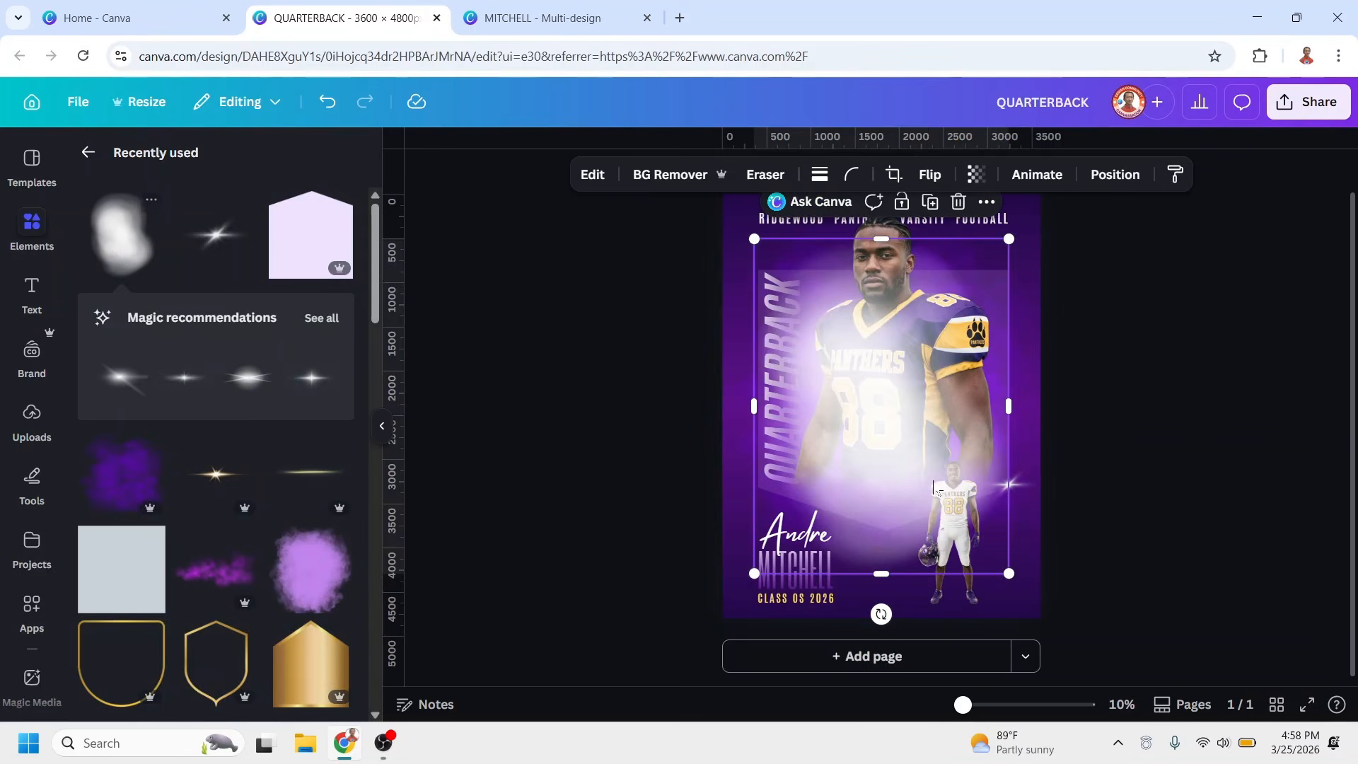
pyautogui.moveTo(947, 492); pyautogui.dragTo(935, 475)
pyautogui.moveTo(878, 373)
pyautogui.mouseDown()
pyautogui.moveTo(947, 397)
pyautogui.moveTo(897, 373)
pyautogui.mouseUp()
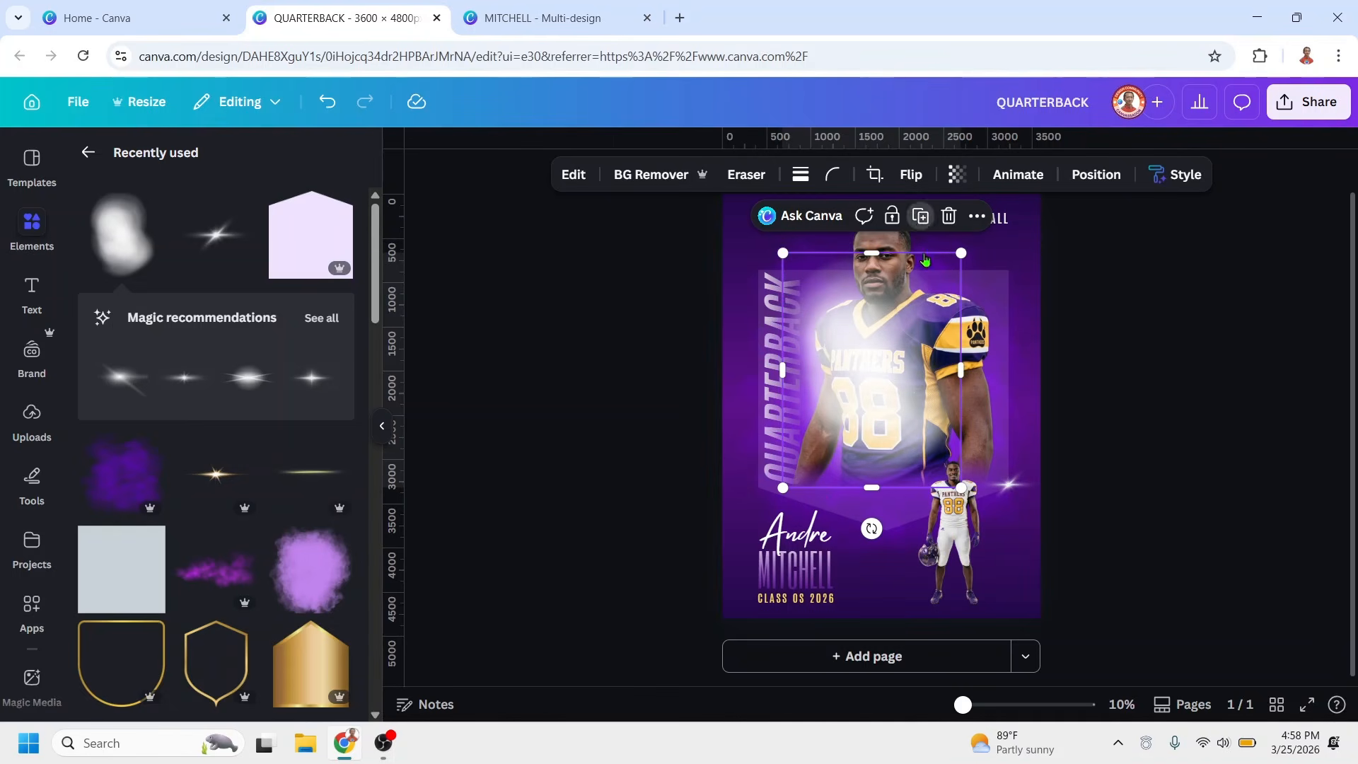
# Duplicate the white blur, rotate and shrink the copy over the upper body of the white-uniform player, and set its transparency to 73
pyautogui.moveTo(875, 529); pyautogui.dragTo(1029, 352)
pyautogui.moveTo(979, 267); pyautogui.dragTo(887, 359)
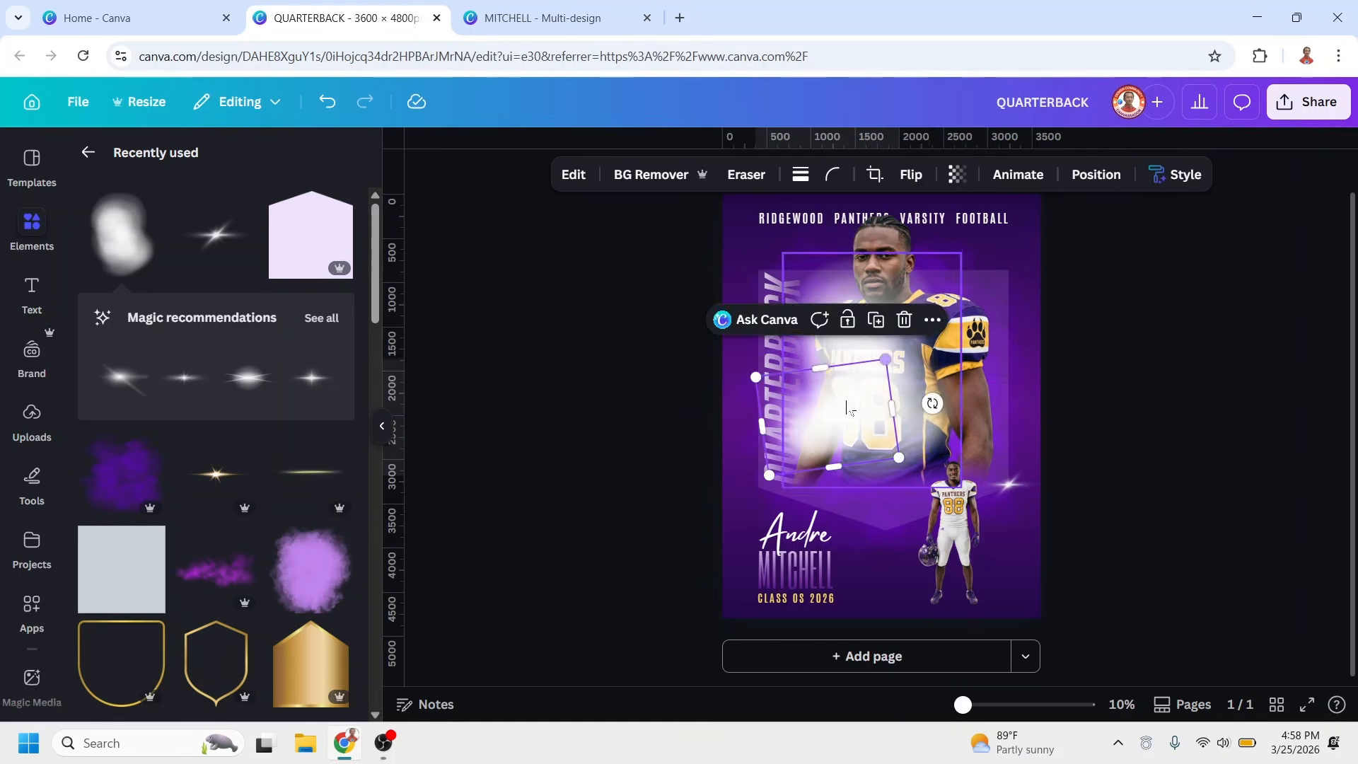
pyautogui.moveTo(839, 402); pyautogui.dragTo(945, 454)
pyautogui.click(957, 174)
pyautogui.moveTo(999, 246); pyautogui.dragTo(961, 253)
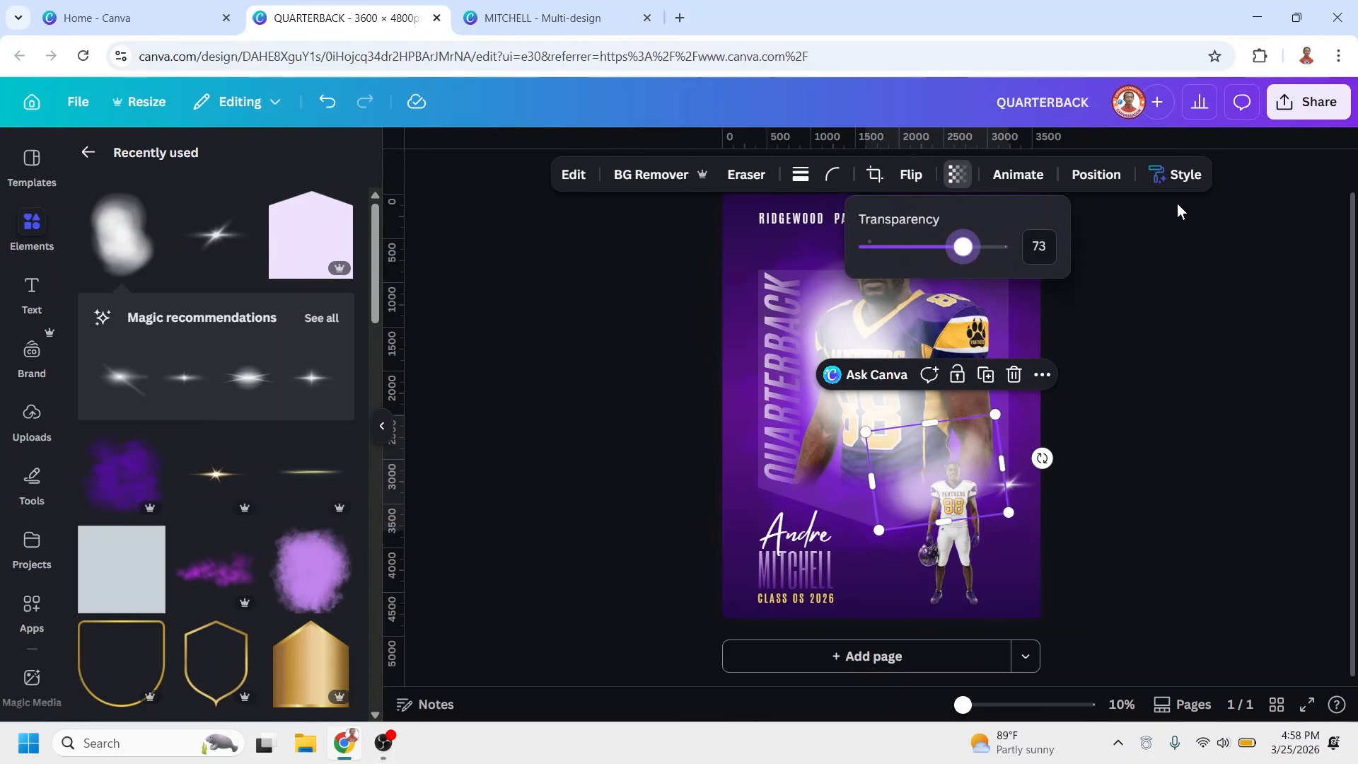
# Reorder the layers so the large blur sits directly behind the purple-uniform player and the small blur directly behind the white-uniform player
pyautogui.click(1095, 174)
pyautogui.click(255, 529)
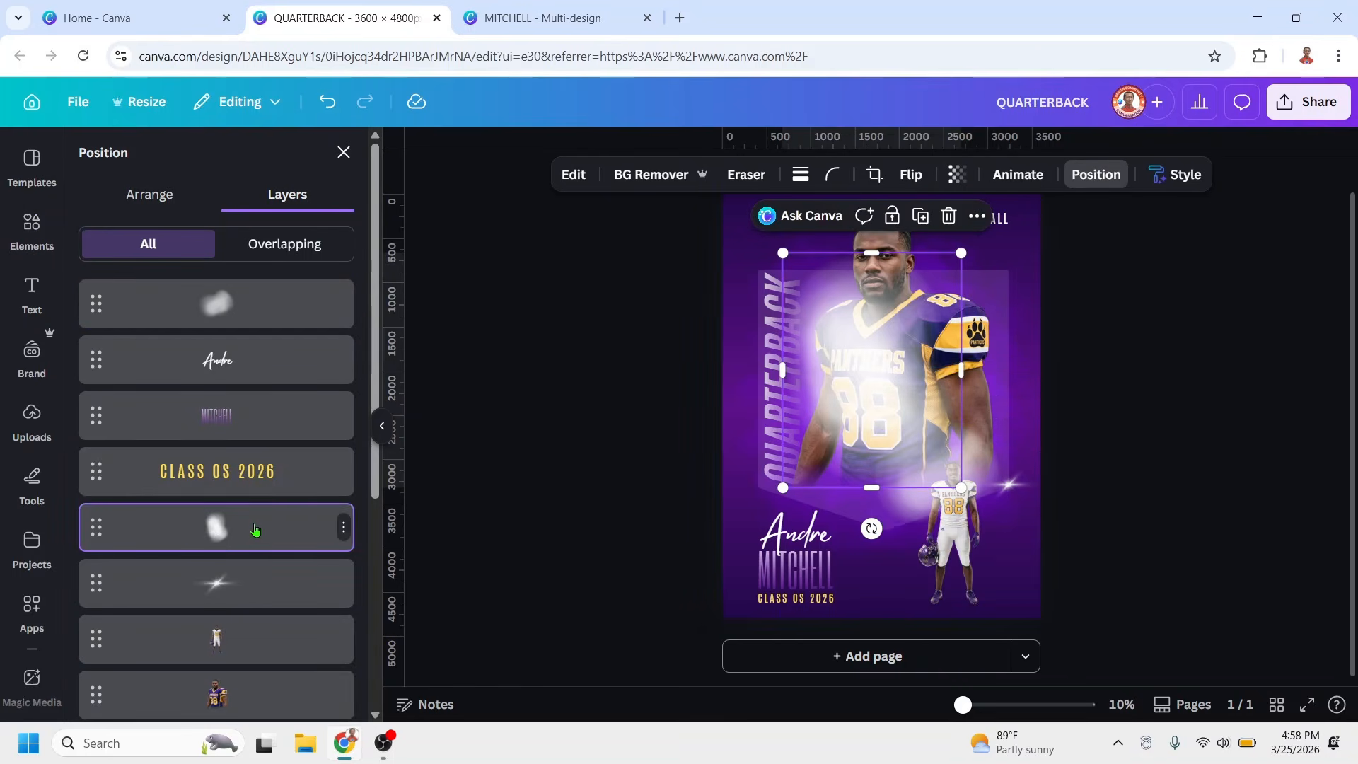
pyautogui.moveTo(240, 546); pyautogui.dragTo(253, 450)
pyautogui.scroll(2, 257, 400)
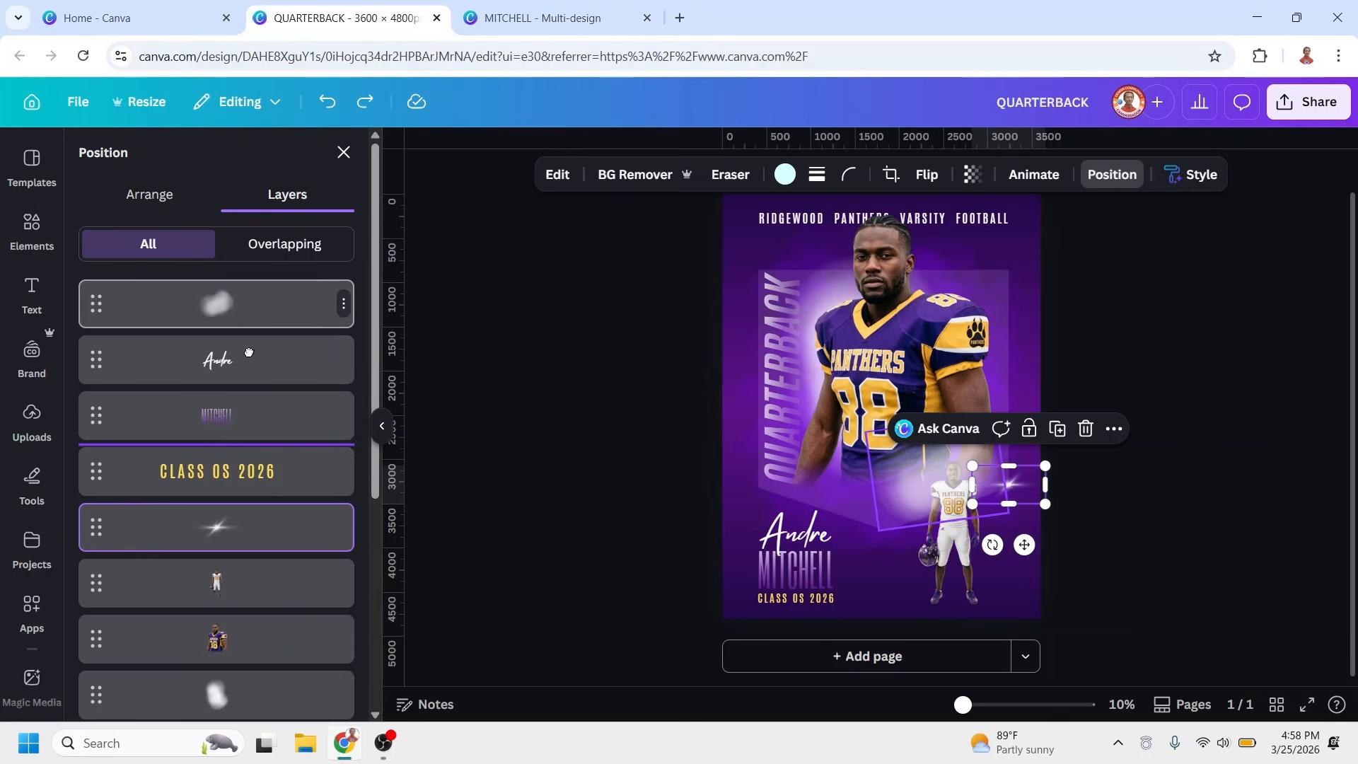
pyautogui.moveTo(249, 353); pyautogui.dragTo(245, 596)
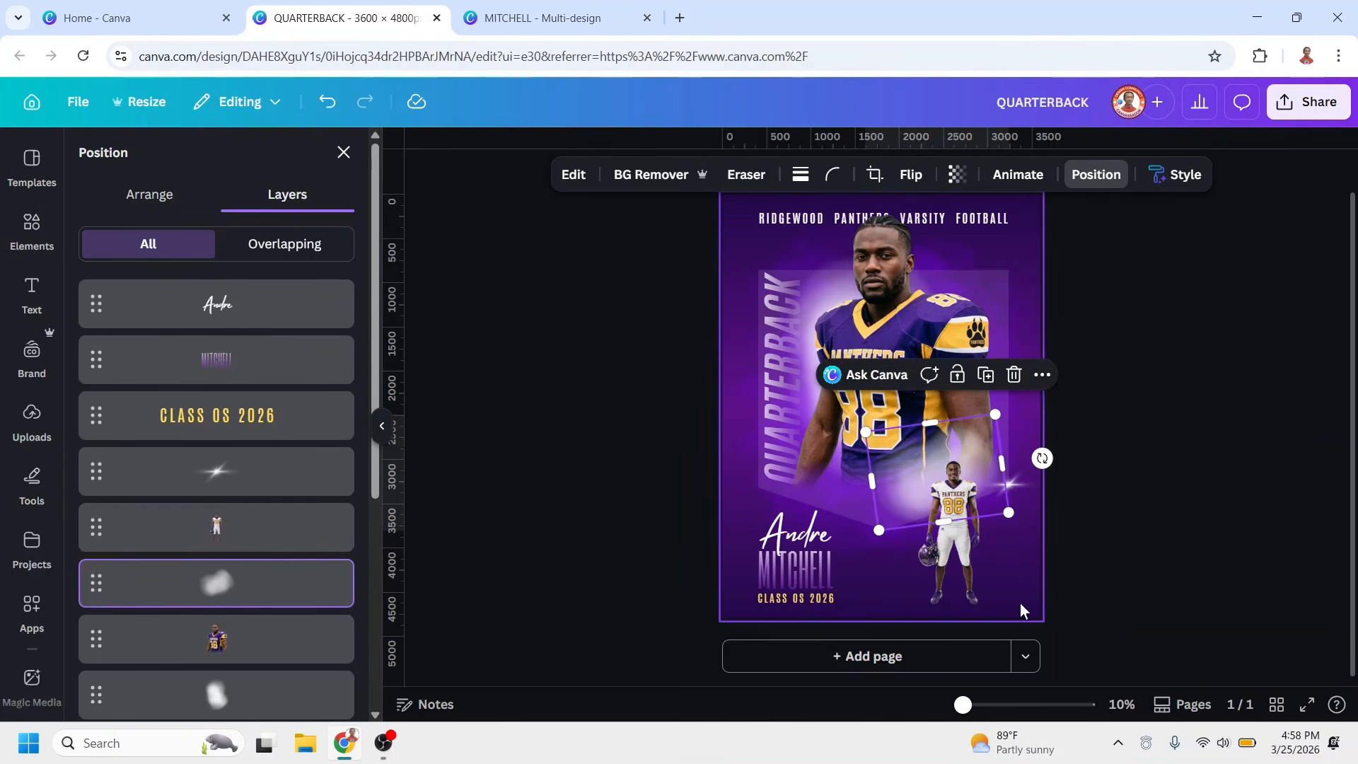
# Download the finished poster as a PNG at size 1, 3,600 × 4,800 px
pyautogui.click(1146, 590)
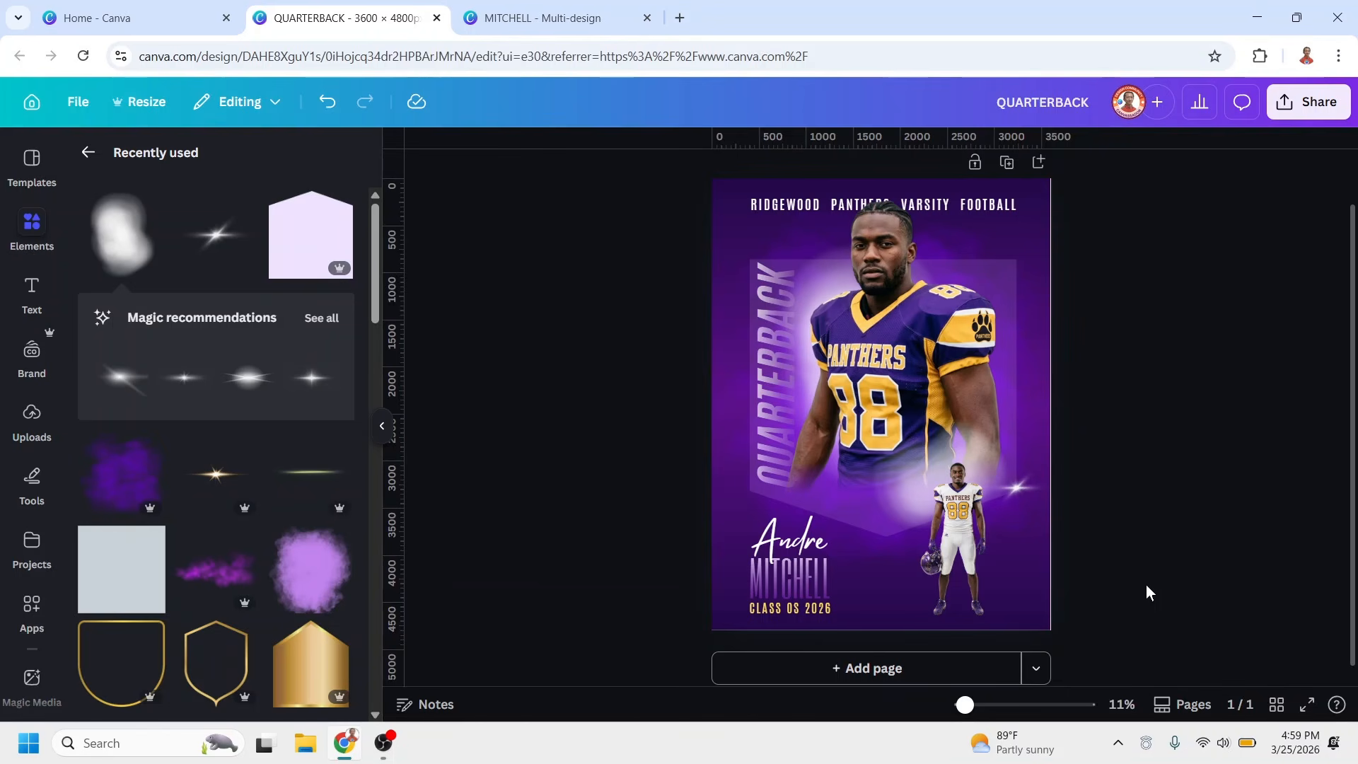
pyautogui.click(1310, 103)
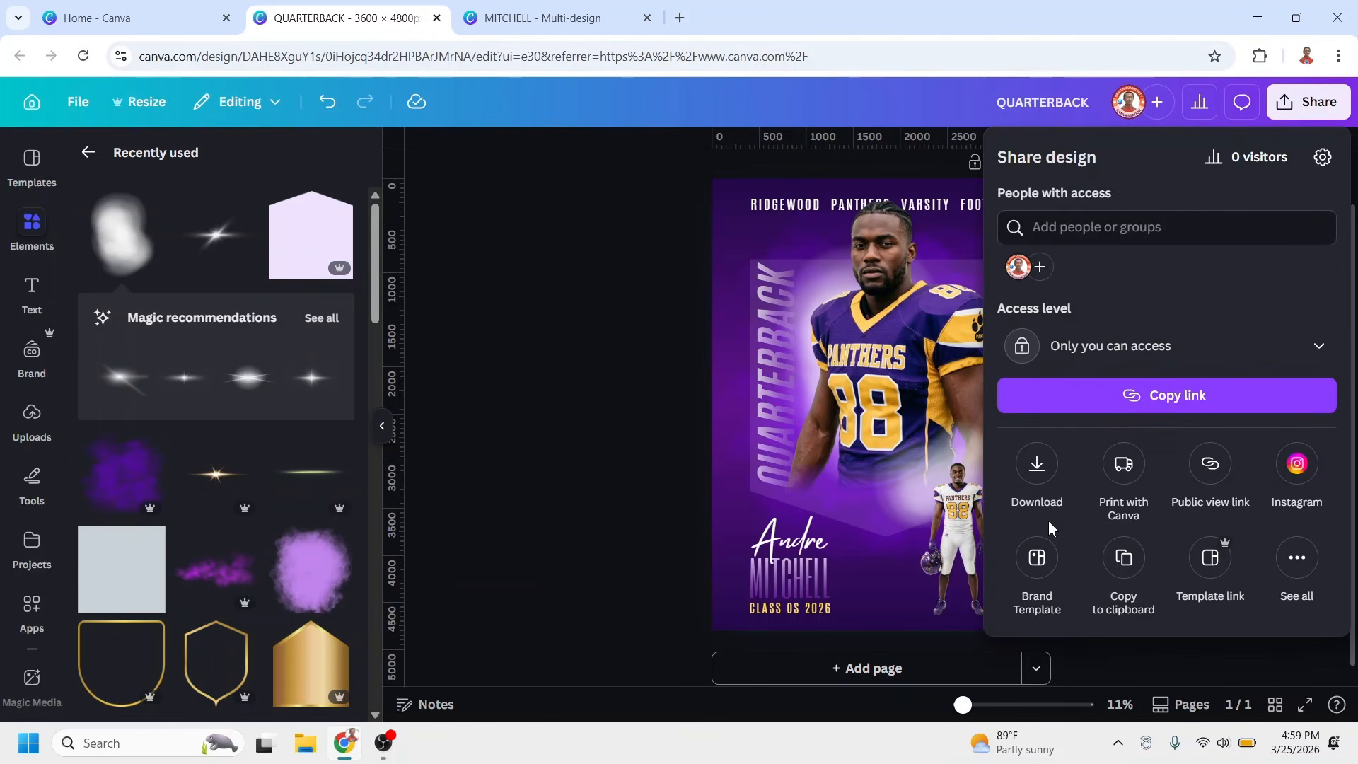
pyautogui.click(1037, 460)
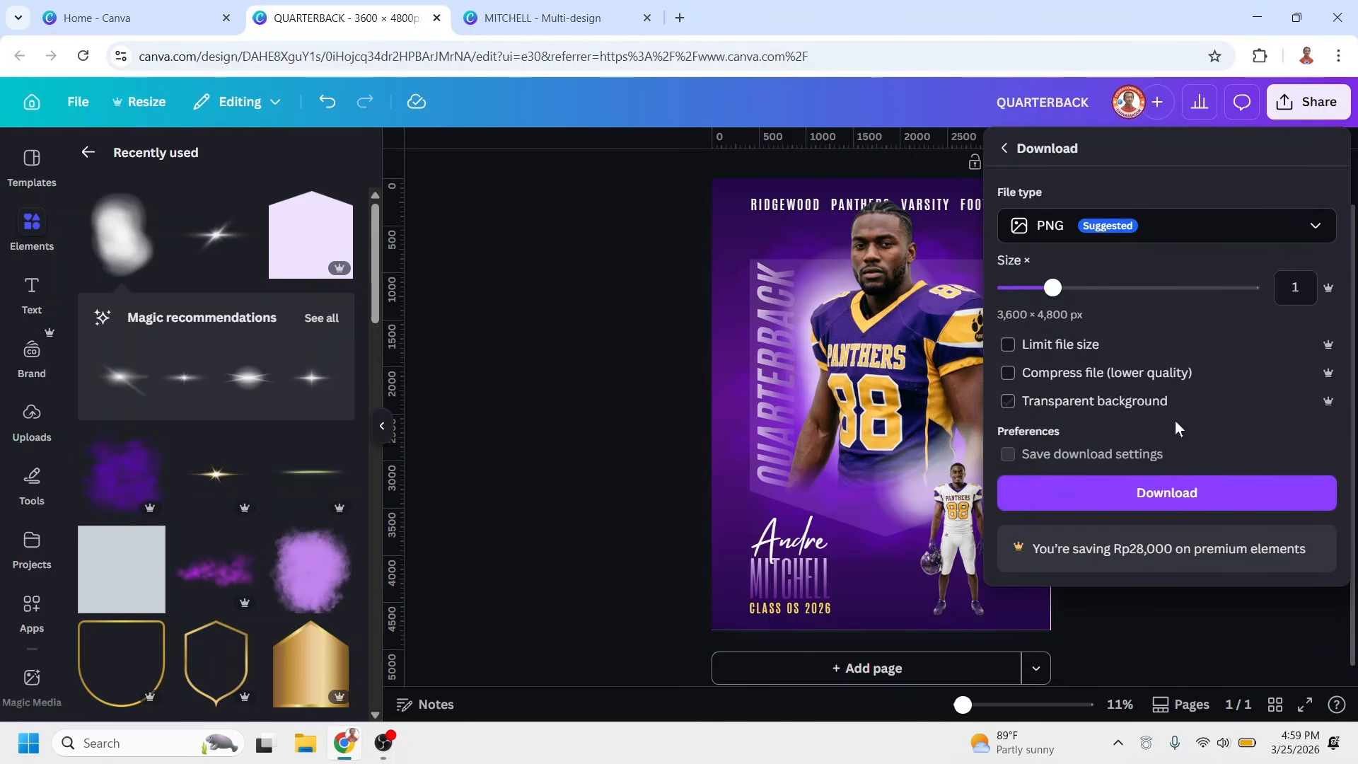
pyautogui.click(1205, 508)
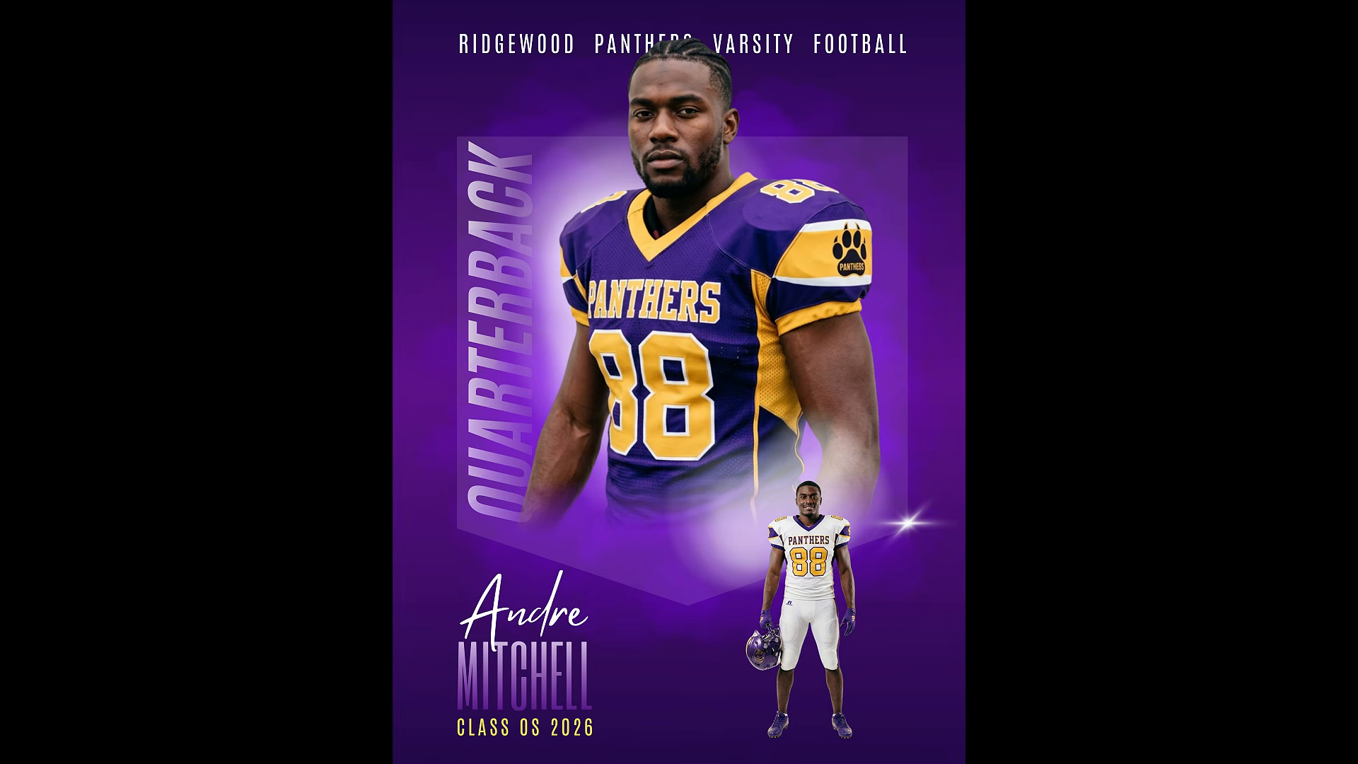